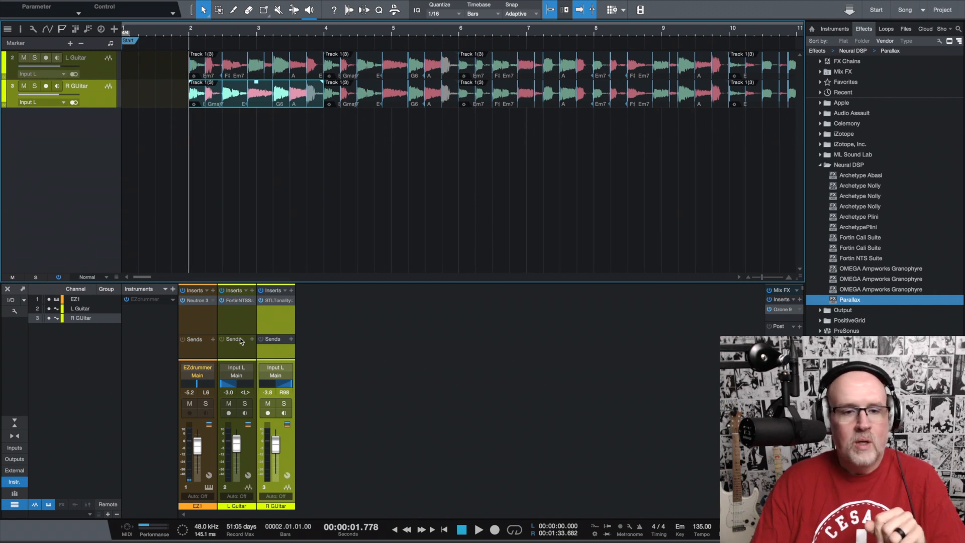
- Add the Toontrack EZbass virtual instrument to the song
scroll(441, 144, right, 1)
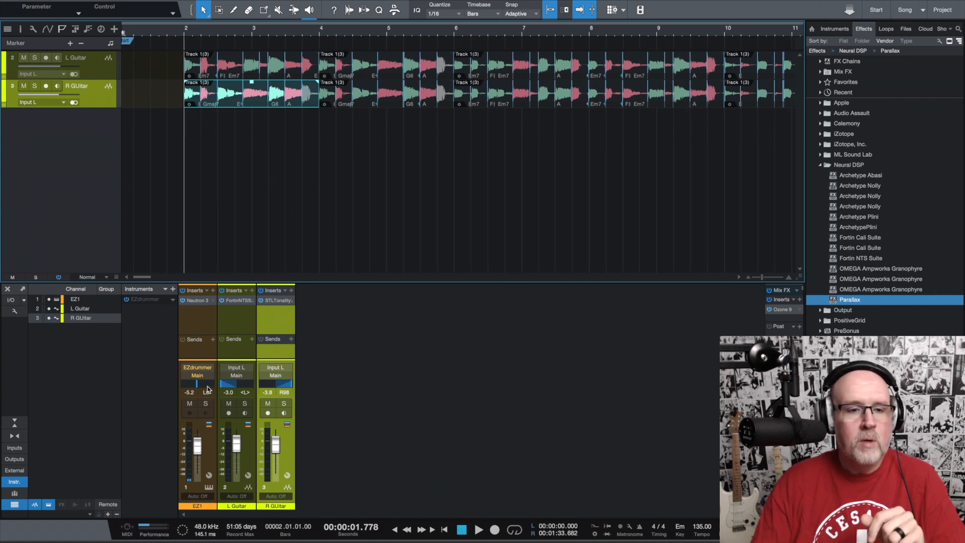
click(173, 290)
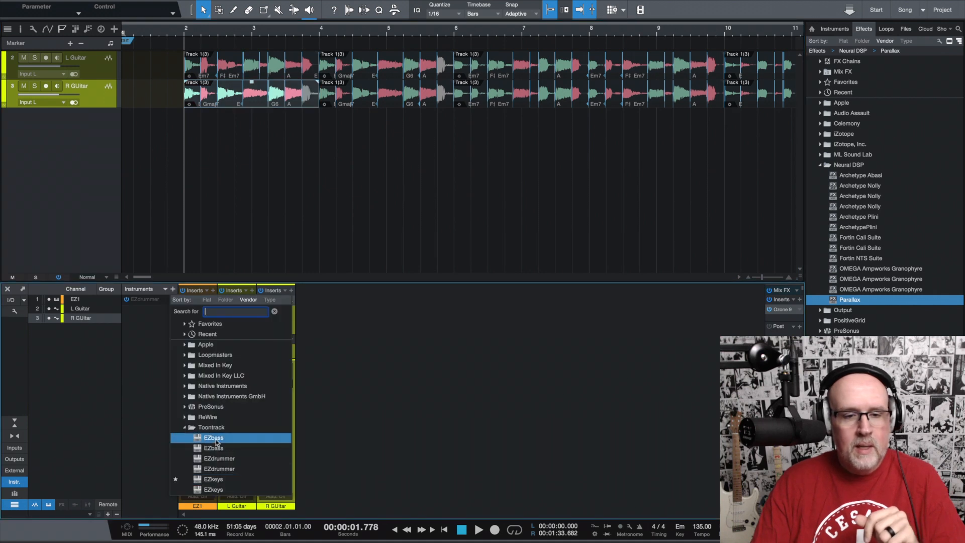
click(215, 439)
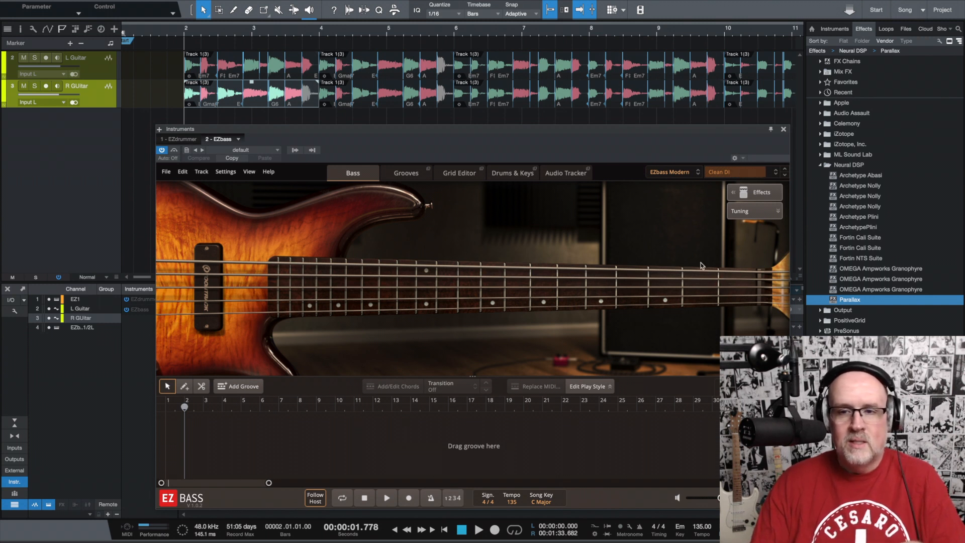
- Switch the bass library to EZbass Vintage and set its song key to E Minor
click(671, 174)
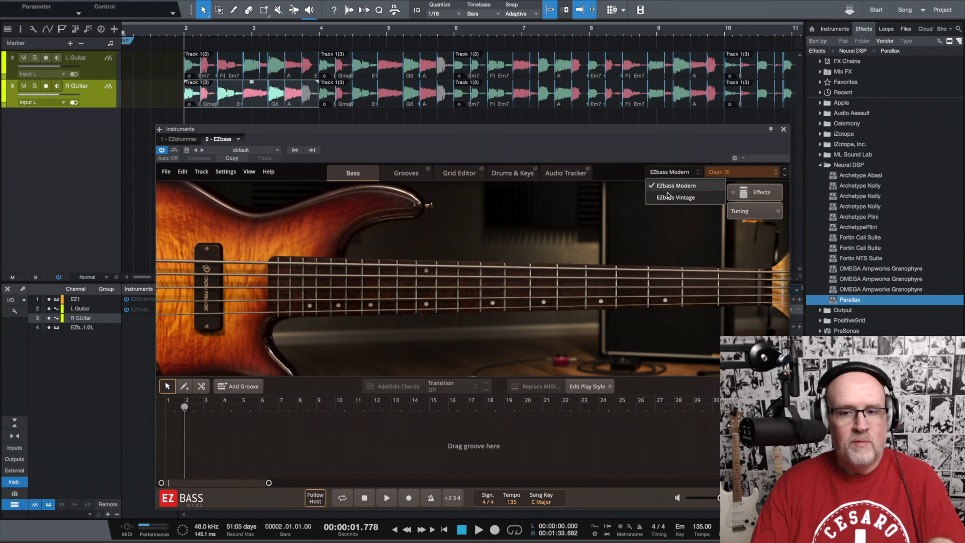
click(669, 197)
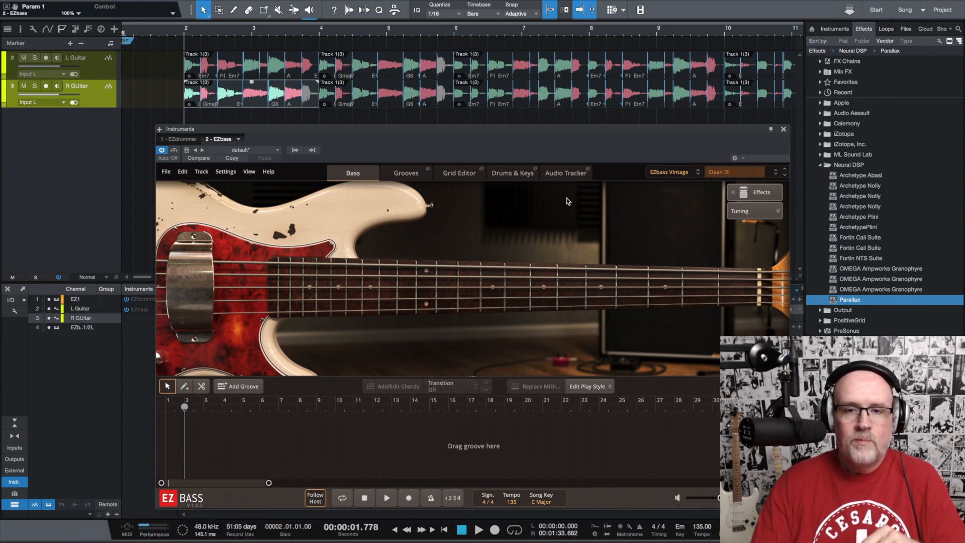
drag(539, 130, 429, 66)
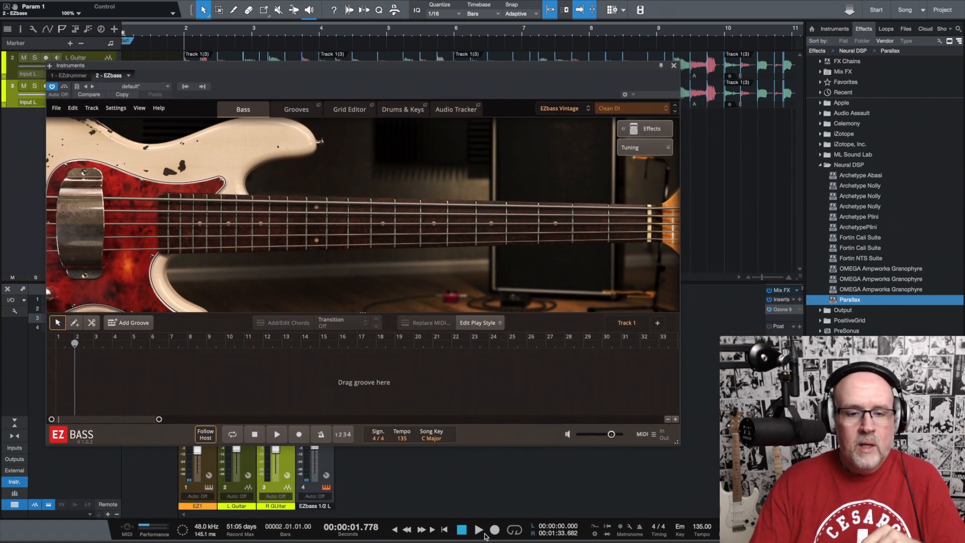
click(434, 439)
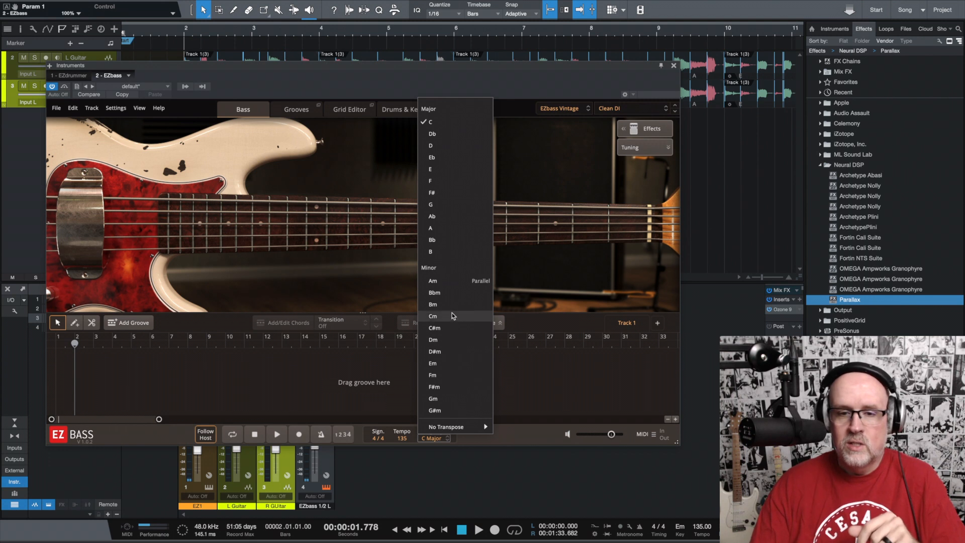
click(454, 364)
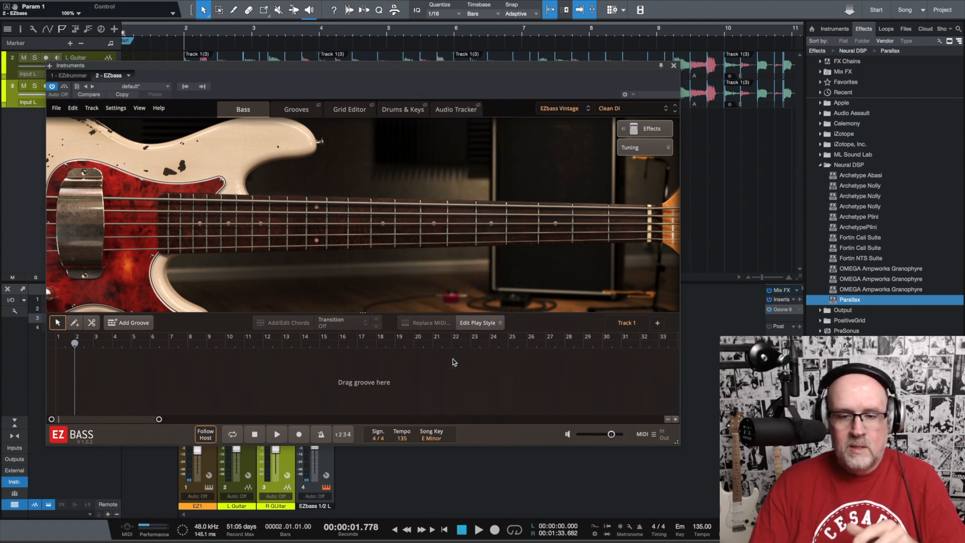
drag(320, 68, 581, 129)
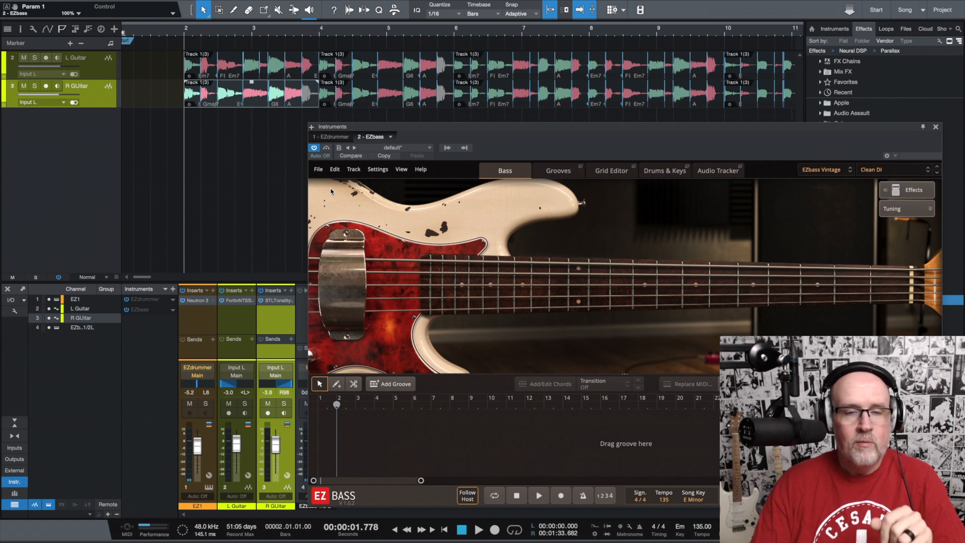
- Play the existing drums and guitars from bar 2 to hear the song without bass
click(186, 36)
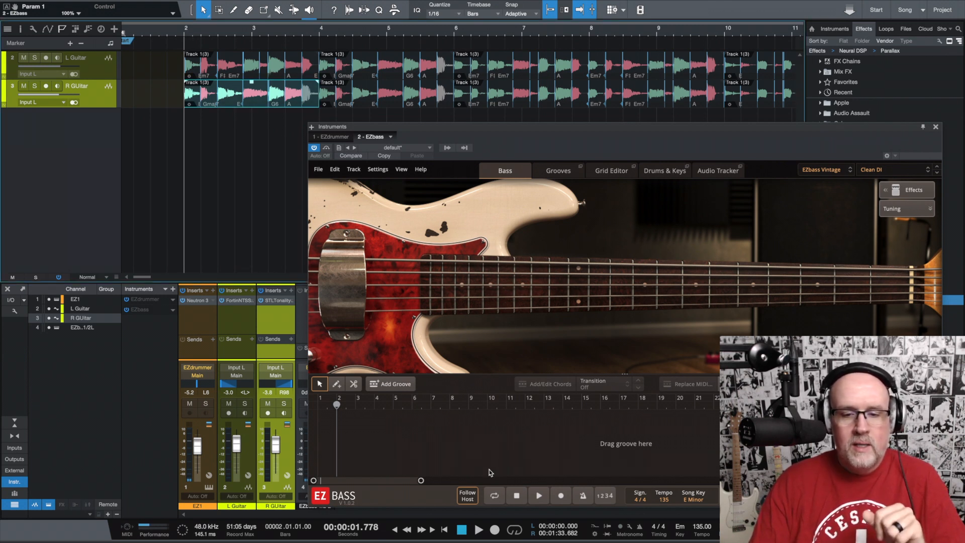
click(478, 531)
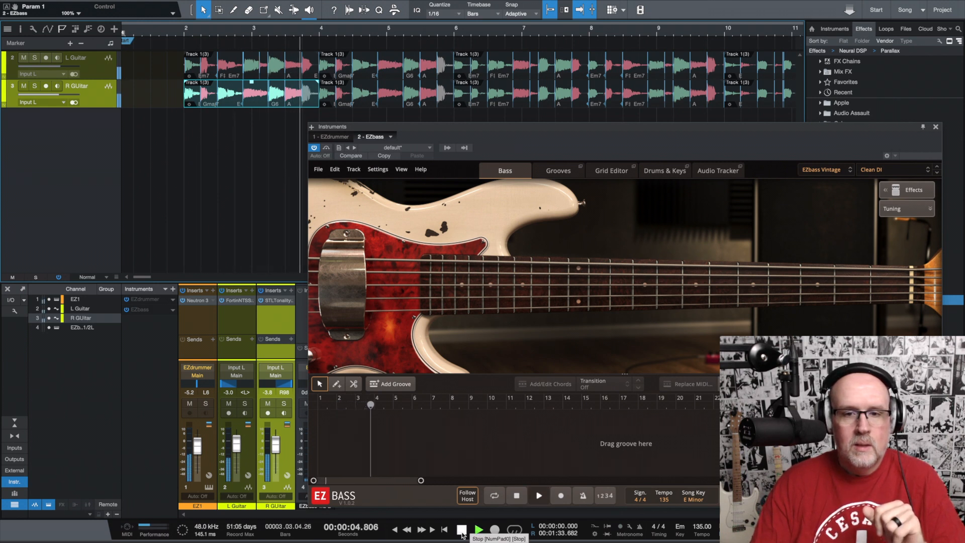
click(462, 530)
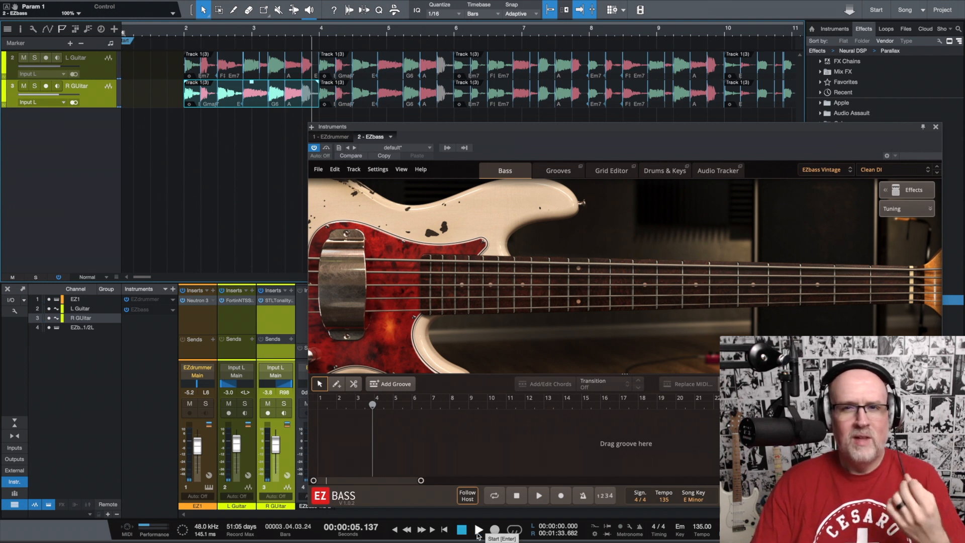
click(478, 530)
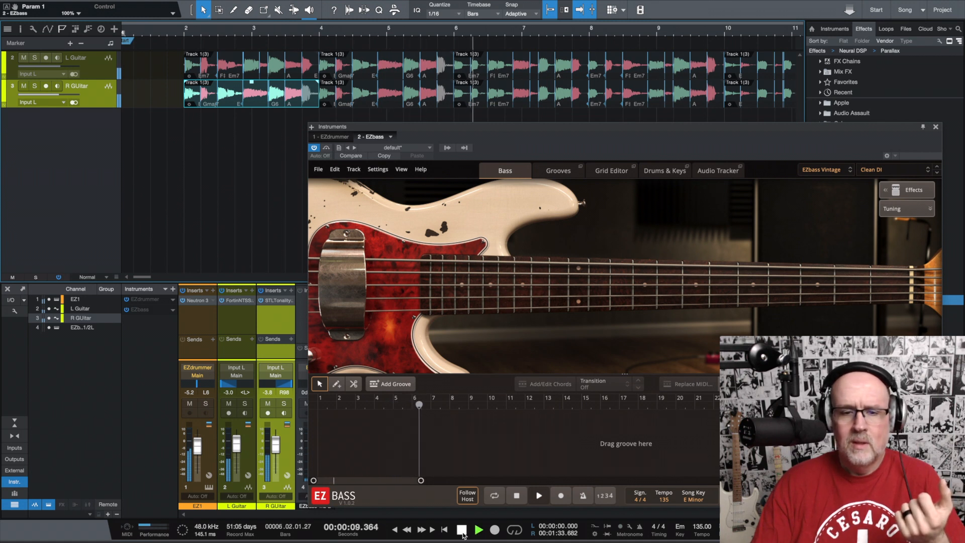
click(461, 530)
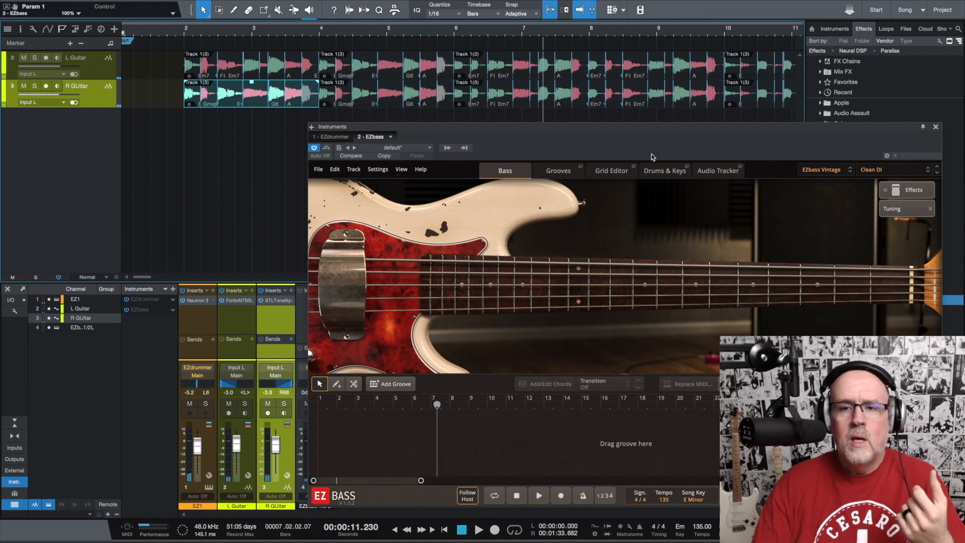
- Load 80s Metal DI.mp3 into the EZbass Audio Tracker and convert it as Guitar Audio to Bass MIDI
drag(638, 127, 530, 80)
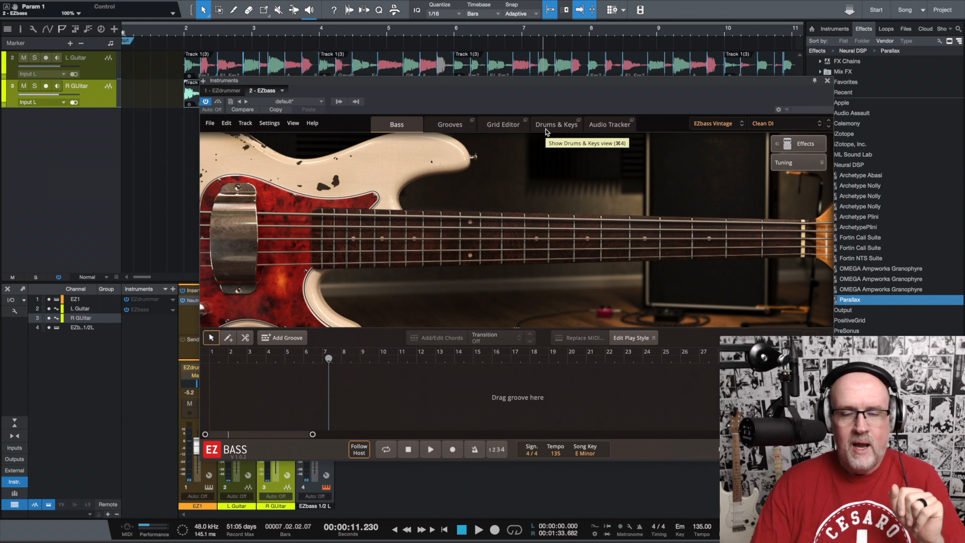
click(609, 129)
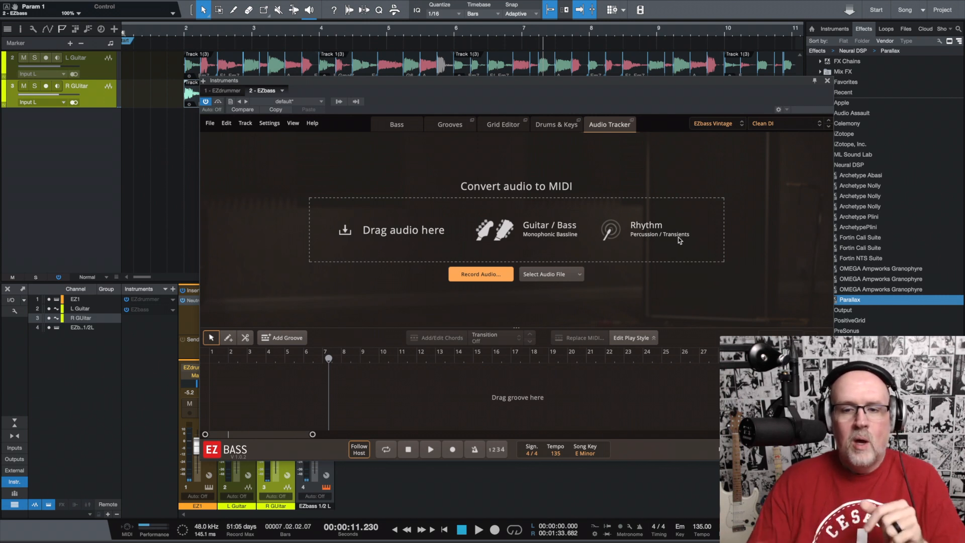
click(562, 275)
click(556, 289)
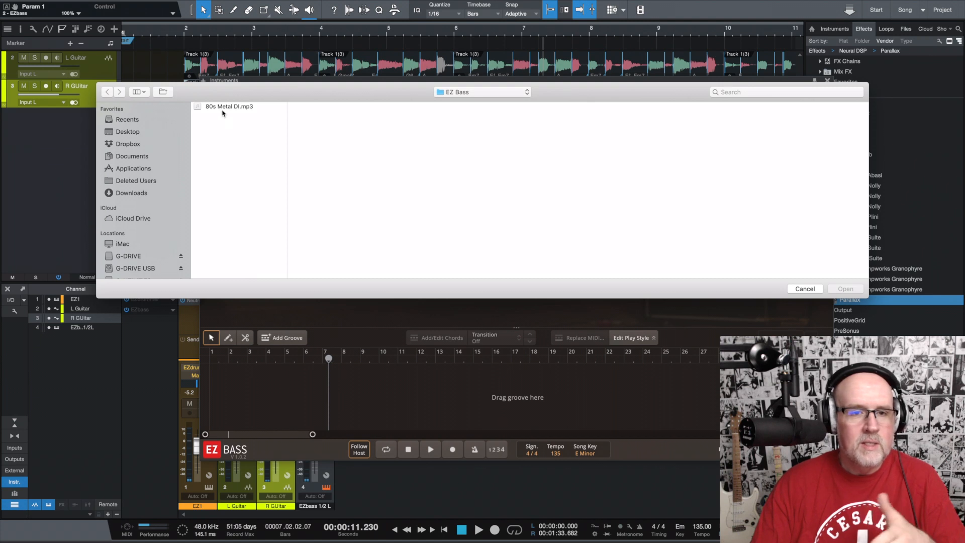
click(222, 107)
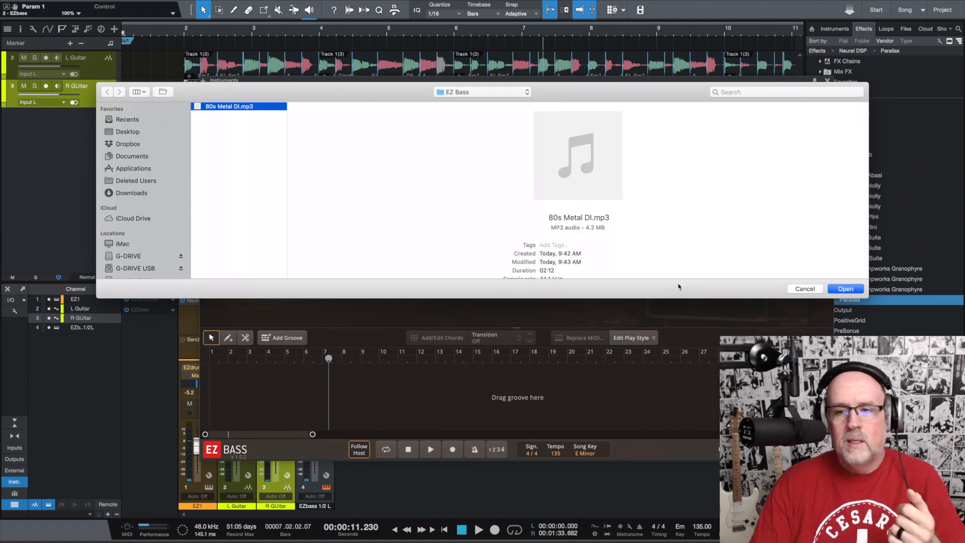
click(846, 291)
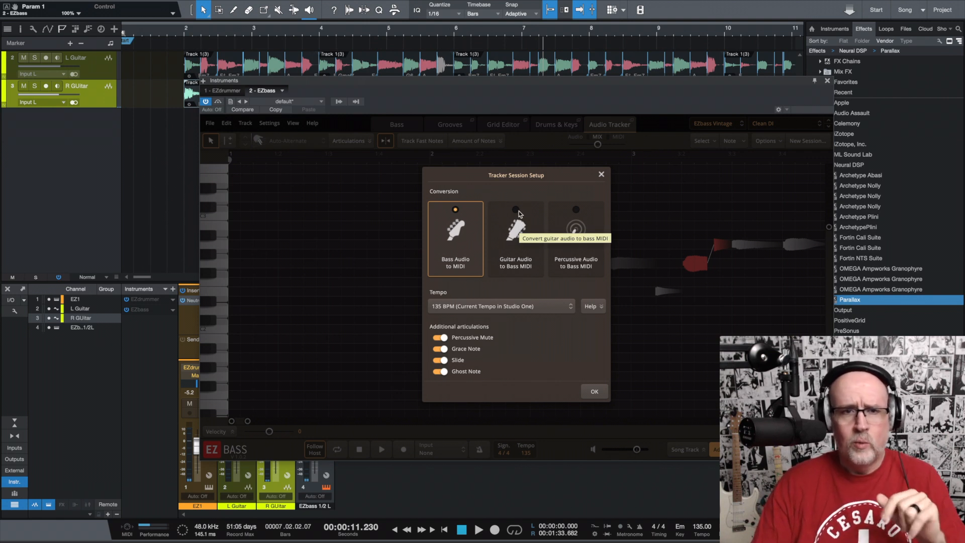
click(519, 211)
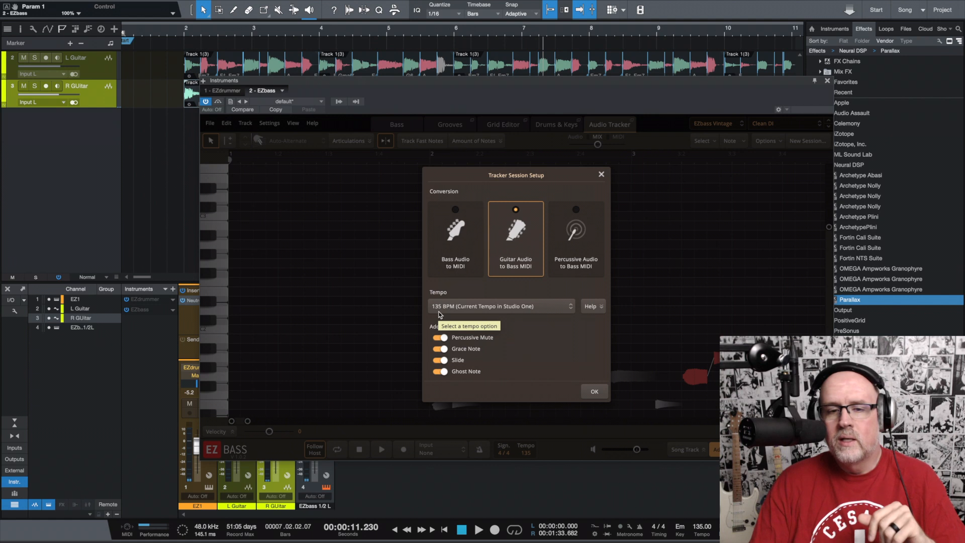
click(593, 392)
- Shift the tracker's mix toward the source audio and listen to the guitar recording from bar 2
drag(598, 145, 547, 144)
click(431, 159)
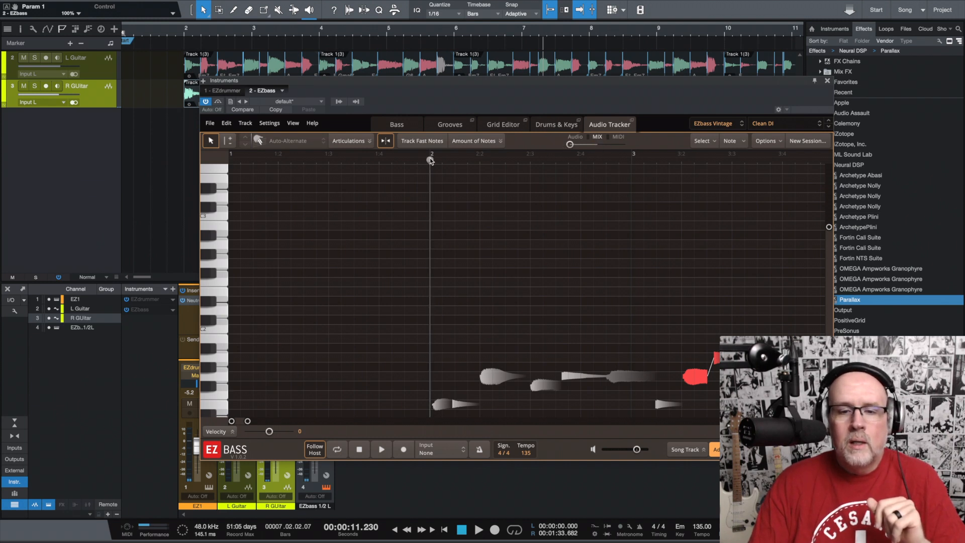
click(382, 449)
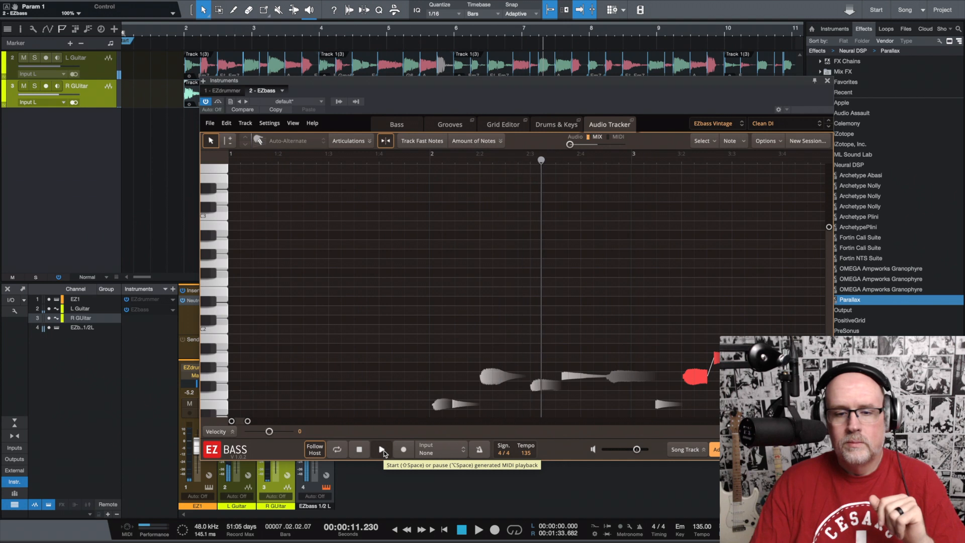
click(365, 452)
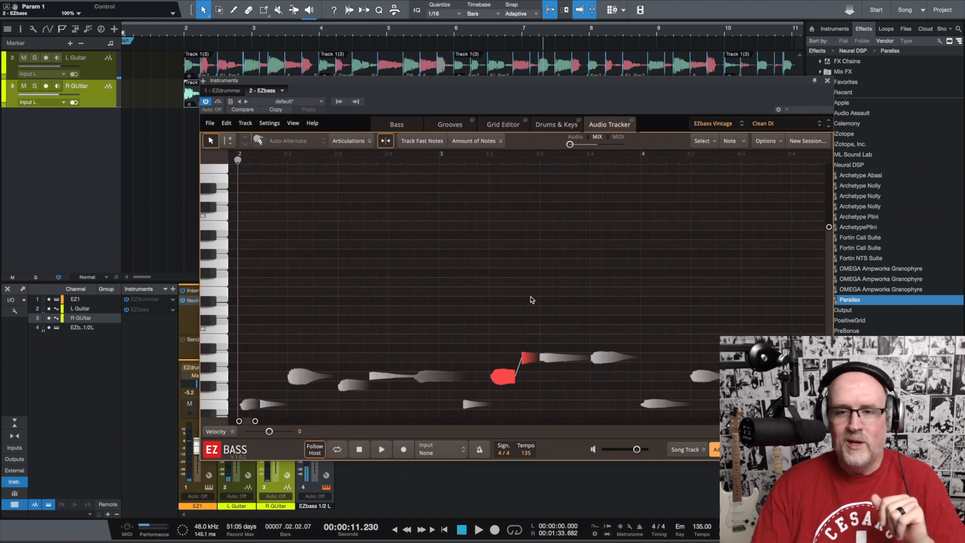
- Select the Clean DI Pick preset and audition the converted bass line with the tracker mix shifted toward MIDI
drag(572, 145, 656, 149)
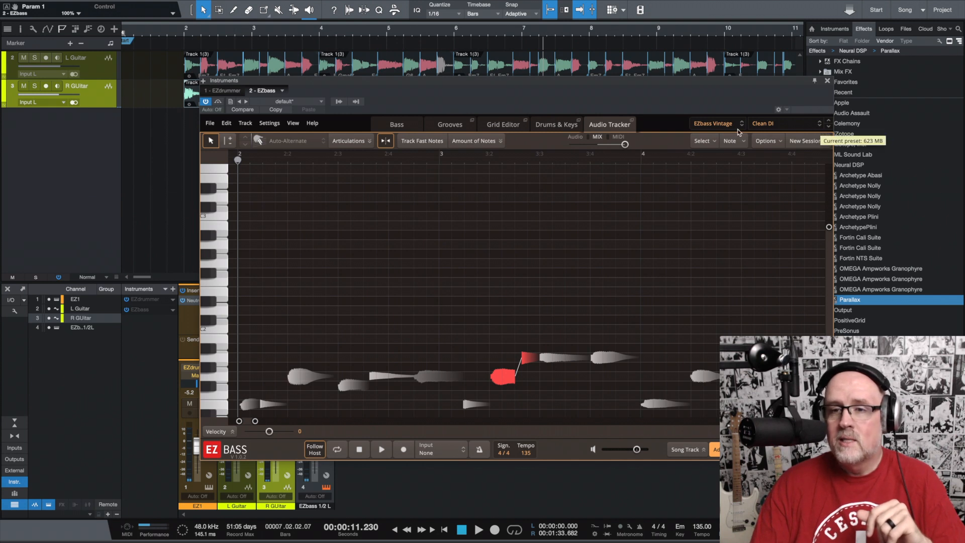
click(817, 126)
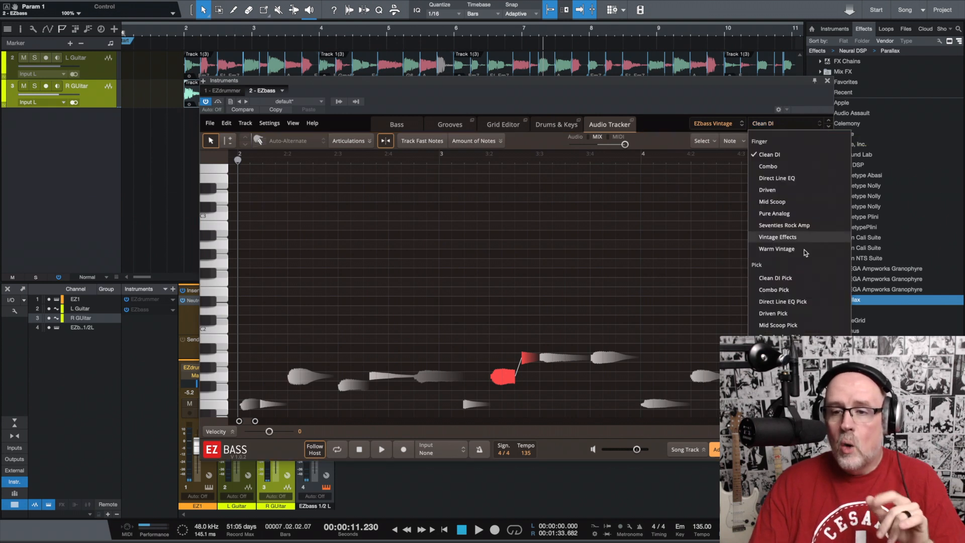
click(805, 280)
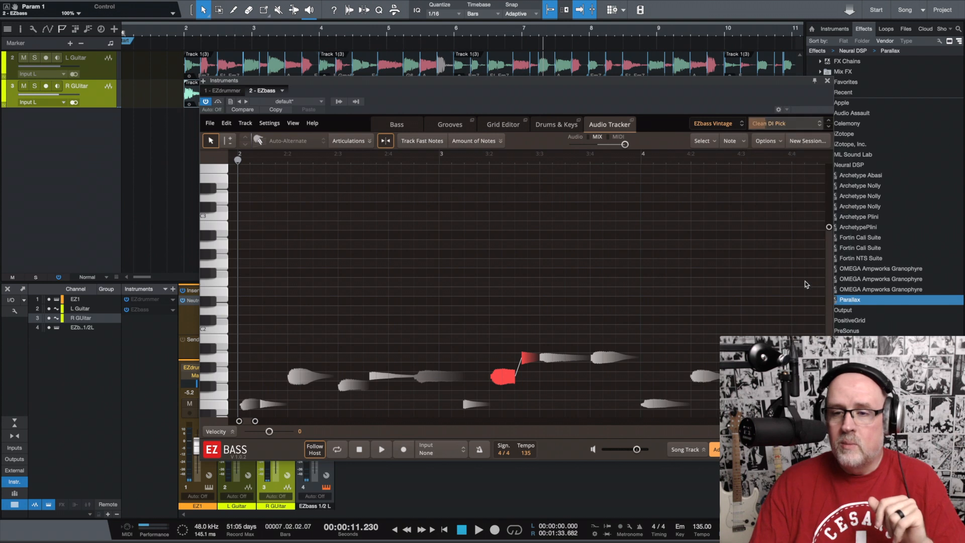
click(382, 450)
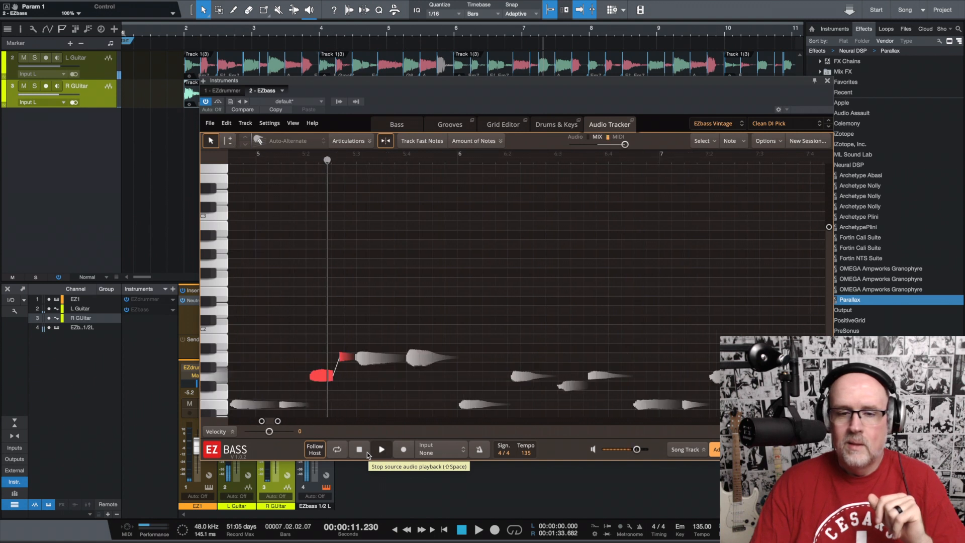
click(366, 453)
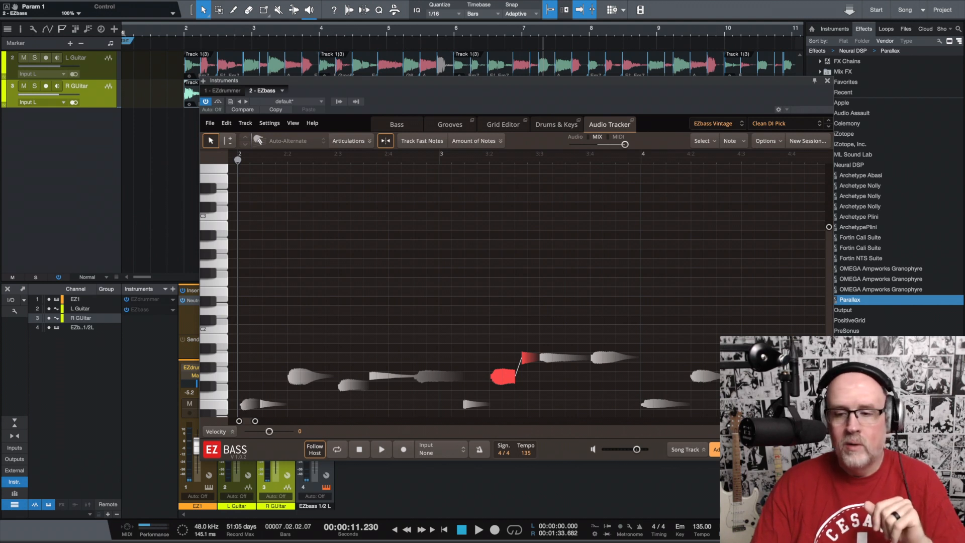
- Add the converted MIDI to the EZbass song track and return to the bass view
click(686, 450)
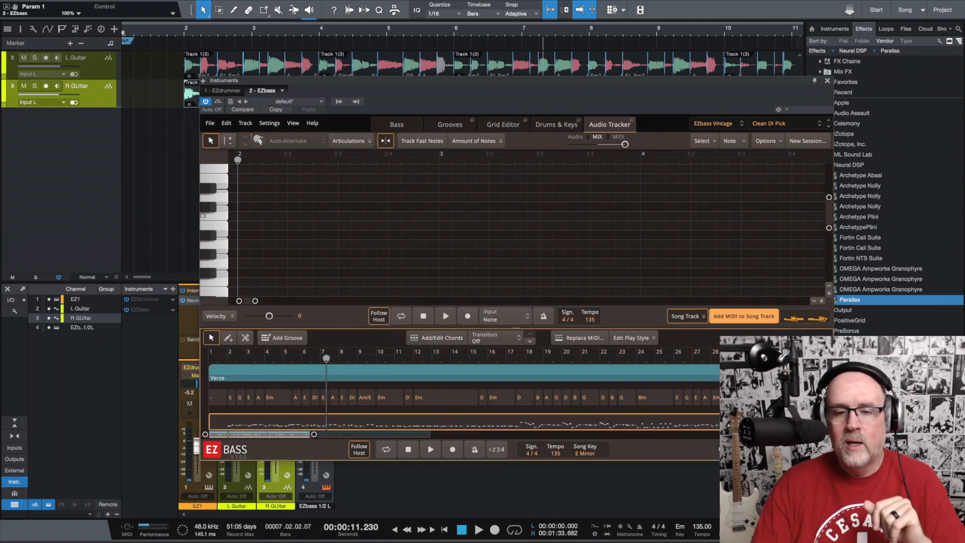
click(402, 131)
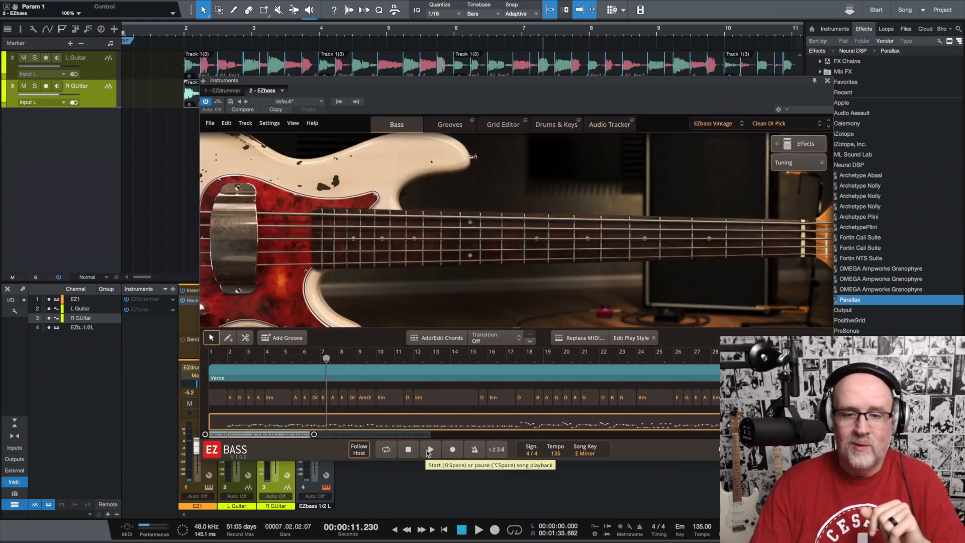
- Play the full song from bar 2 to hear the bass line together with the drums and guitars
click(430, 451)
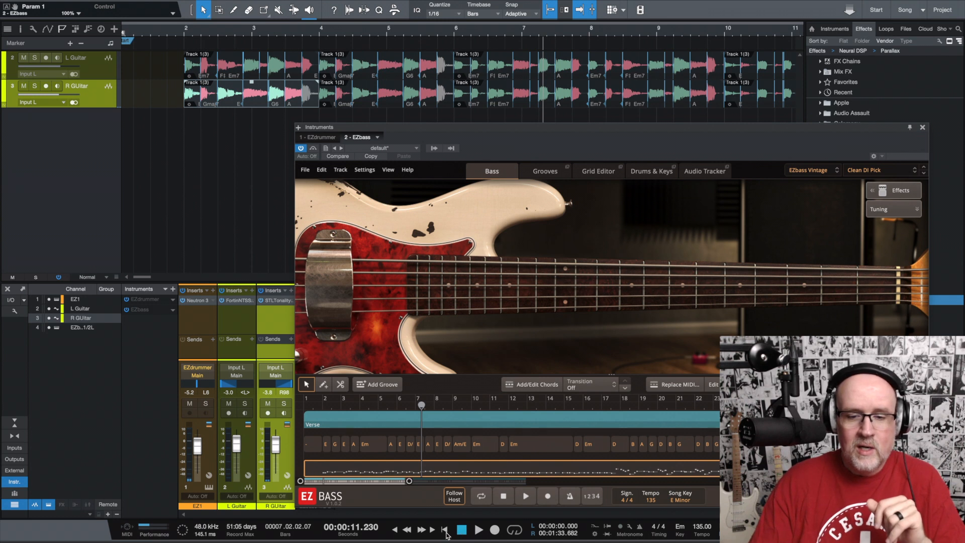
click(446, 531)
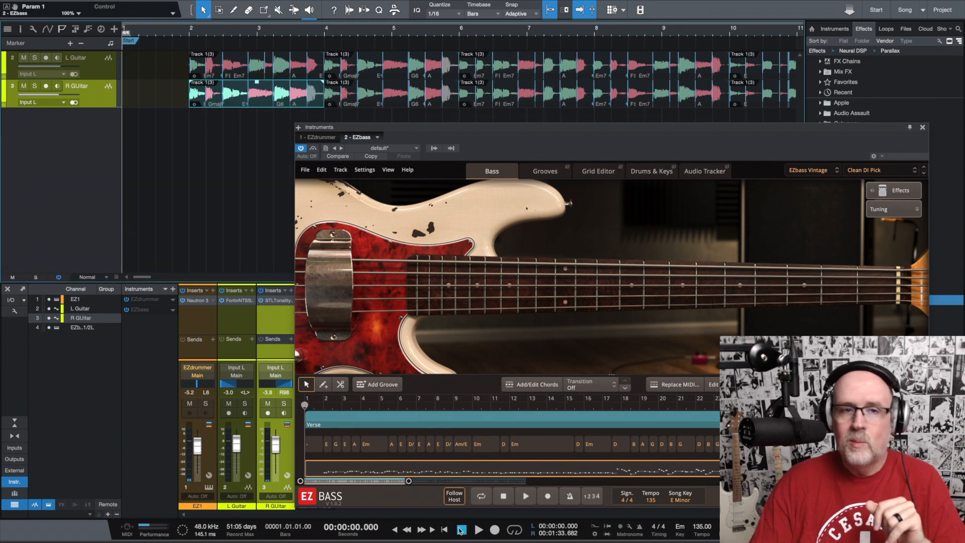
click(191, 33)
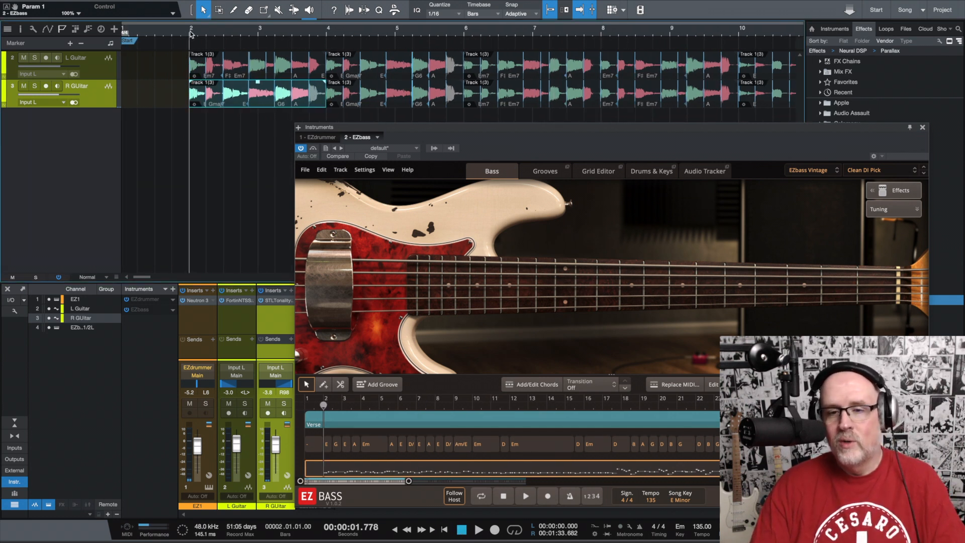
key(space)
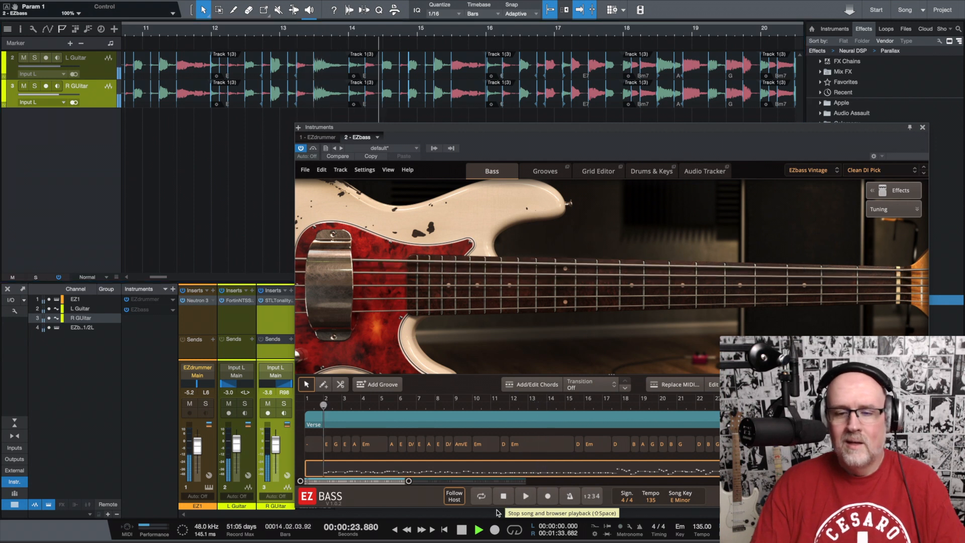
click(461, 529)
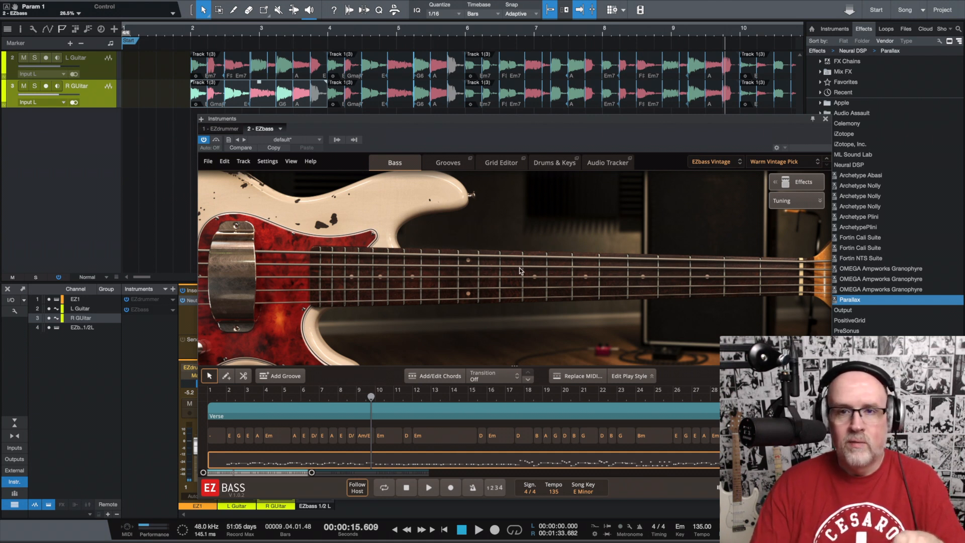
- Switch the bass sound to EZbass Modern with the Clean DI preset
click(711, 163)
click(714, 173)
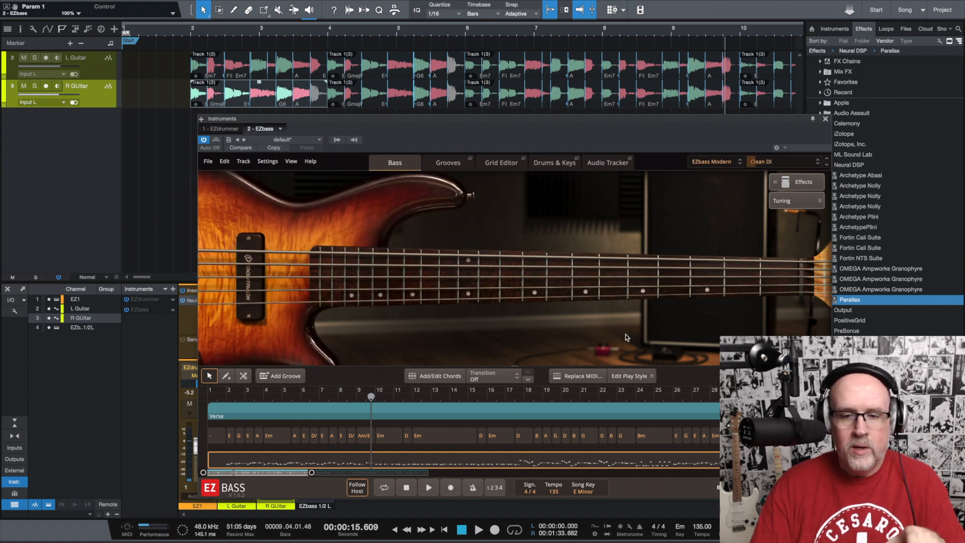
- Show the play style settings and try raising the whole bass MIDI block one octave
scroll(587, 463, right, 1)
drag(587, 460, 619, 411)
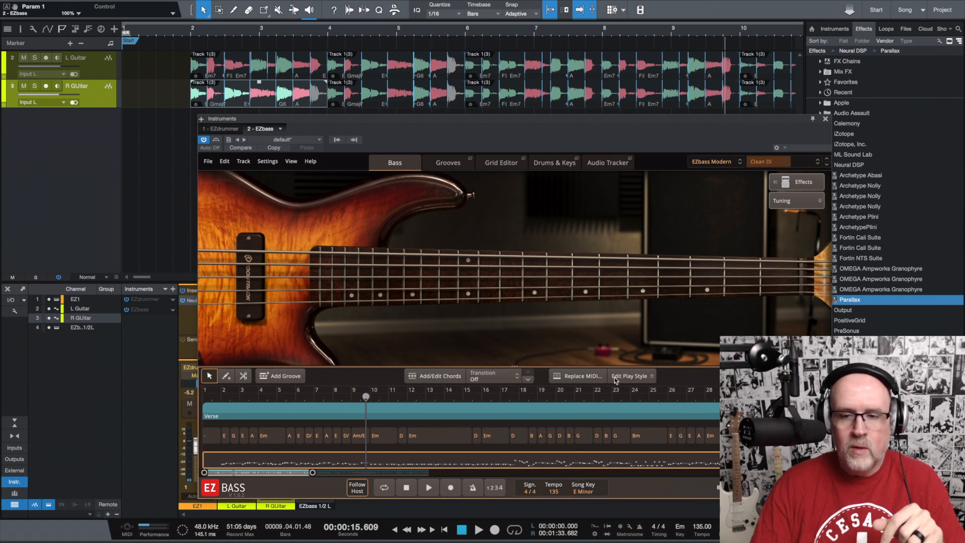
click(628, 376)
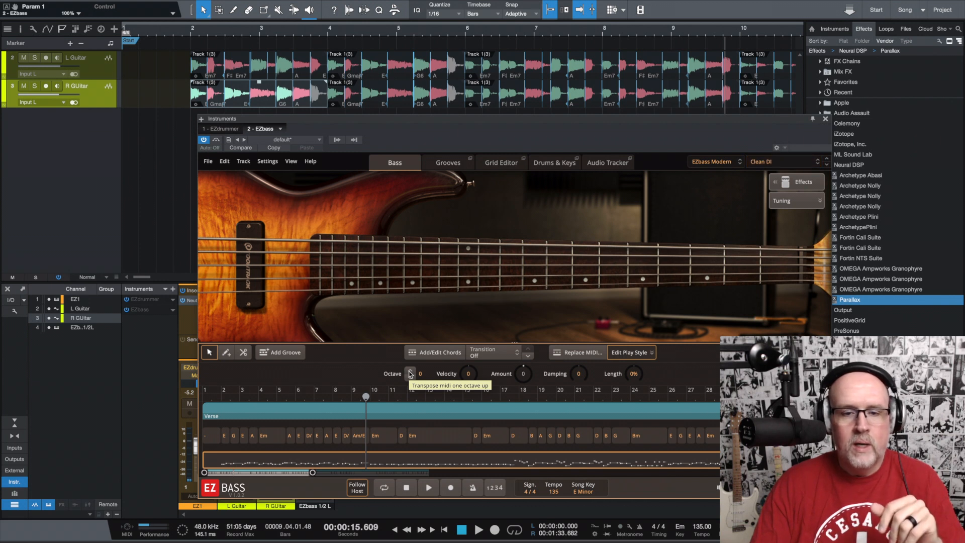
click(410, 373)
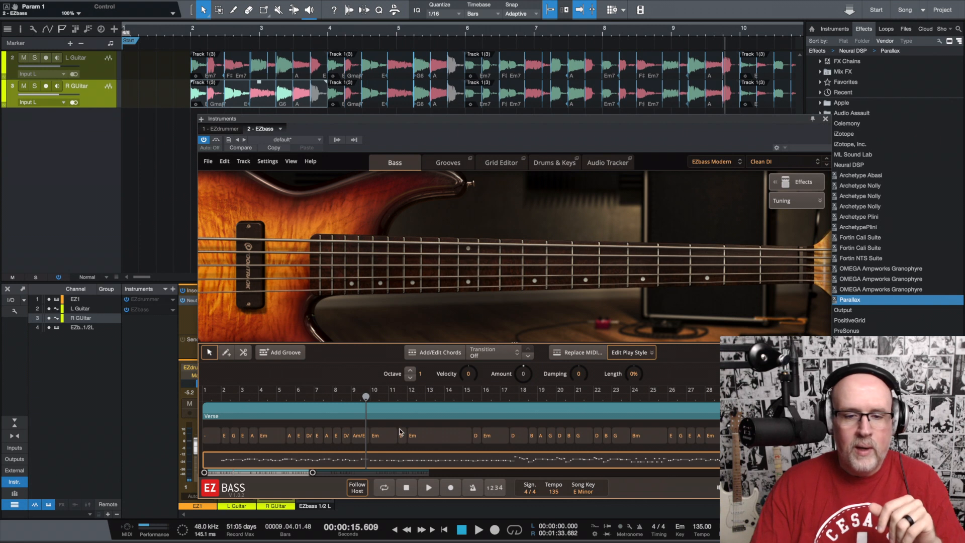
- Play the bass line from about bar 2 and listen to it with the full mix through bar 18
click(221, 399)
click(429, 488)
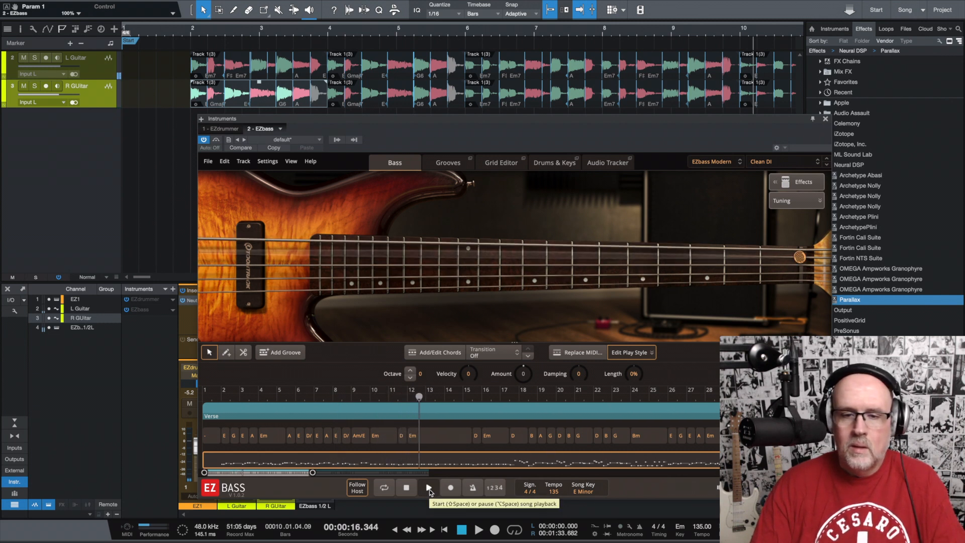
click(430, 489)
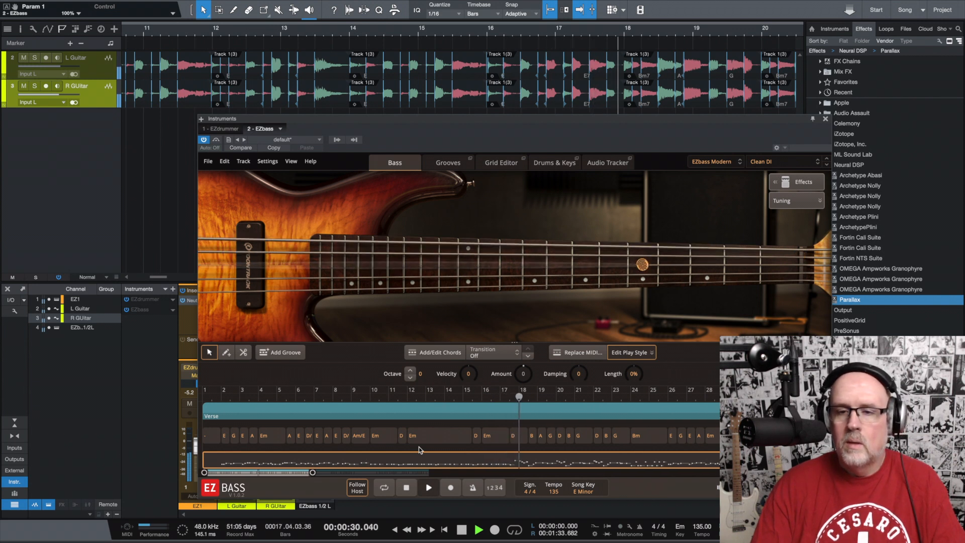
key(space)
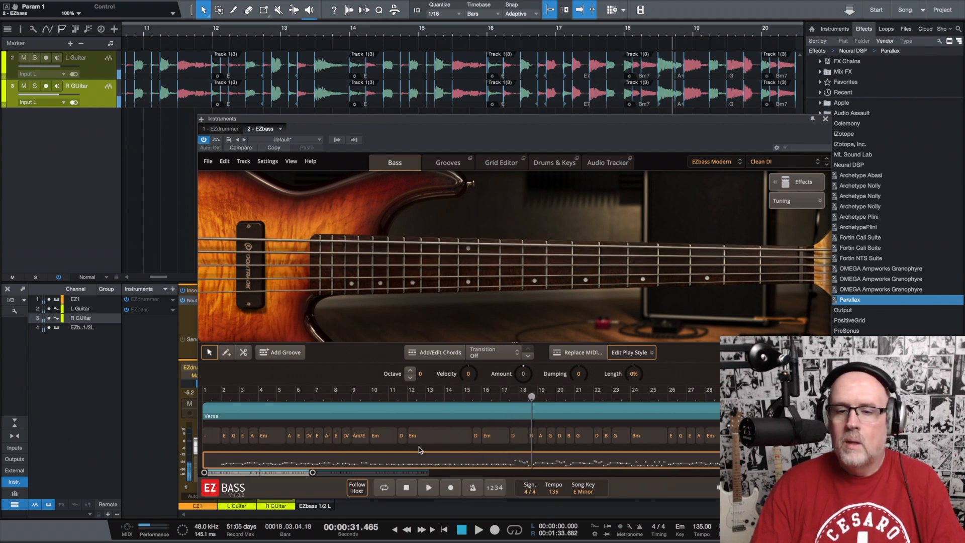
- Split the bass MIDI block in the middle of bar 18 and at bar 19 to isolate the Bm section
drag(535, 399, 528, 400)
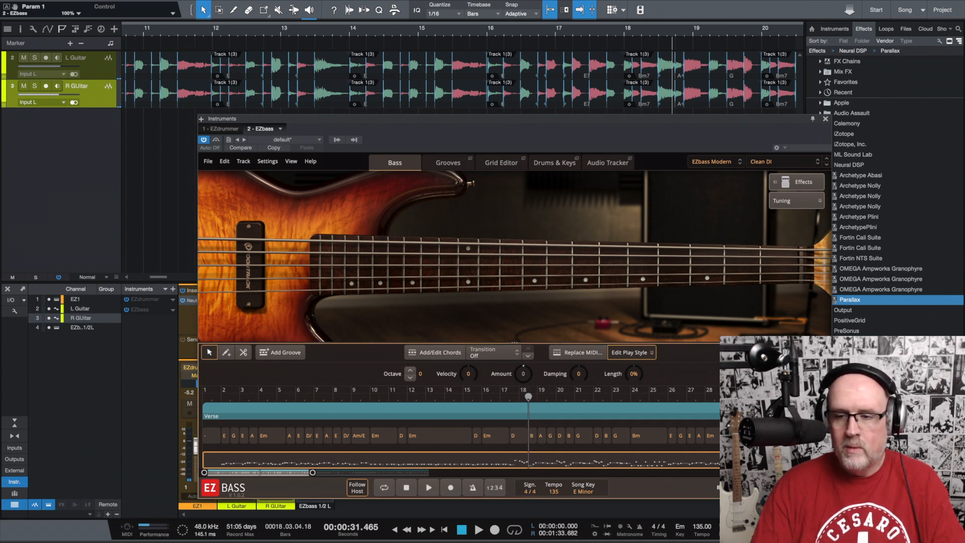
key(h)
key(h)
key(h)
key(h)
key(h)
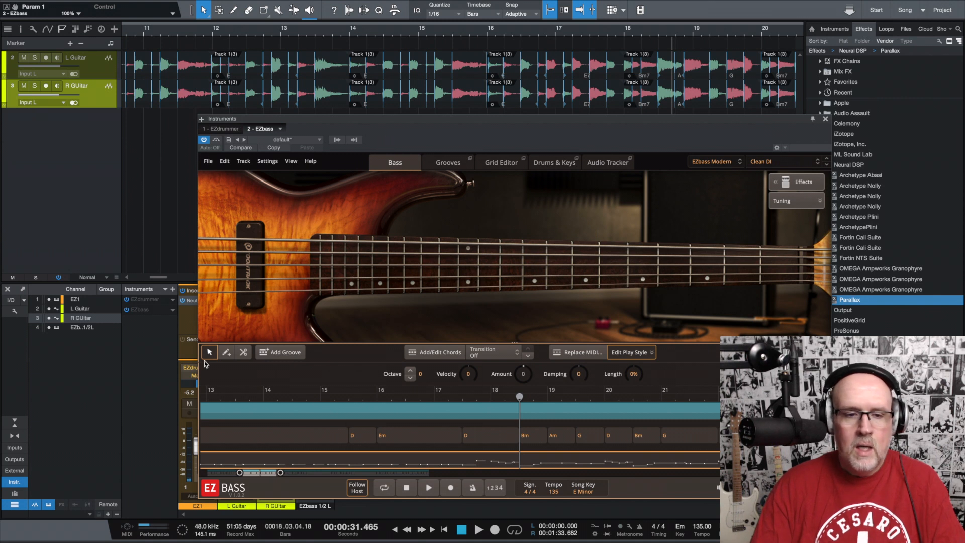
click(244, 353)
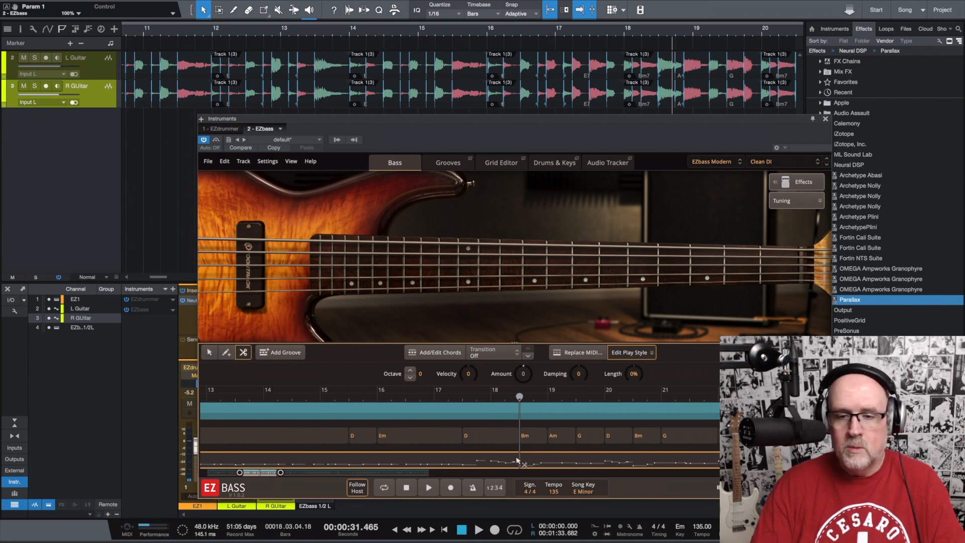
click(521, 461)
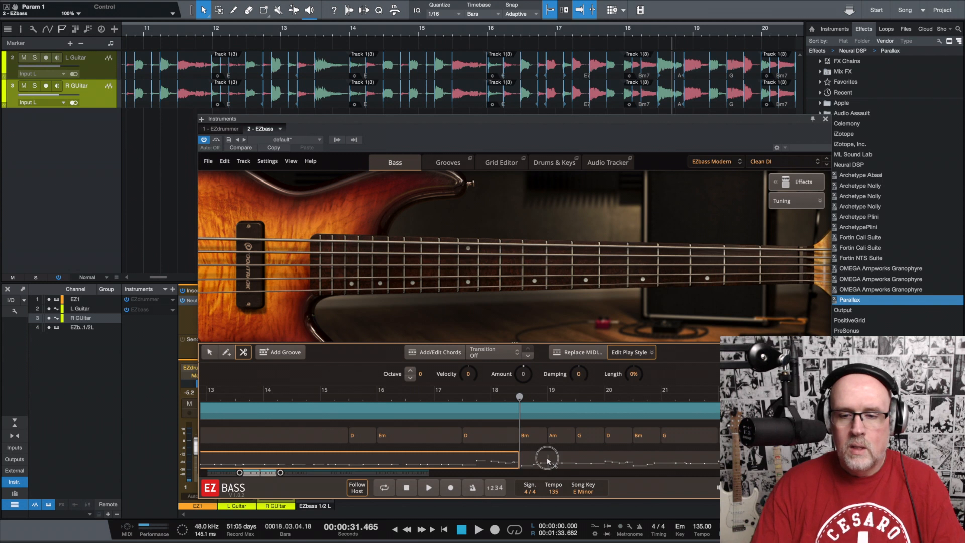
- Transpose the isolated Bm section up one octave and audition it from the middle of bar 17
click(214, 355)
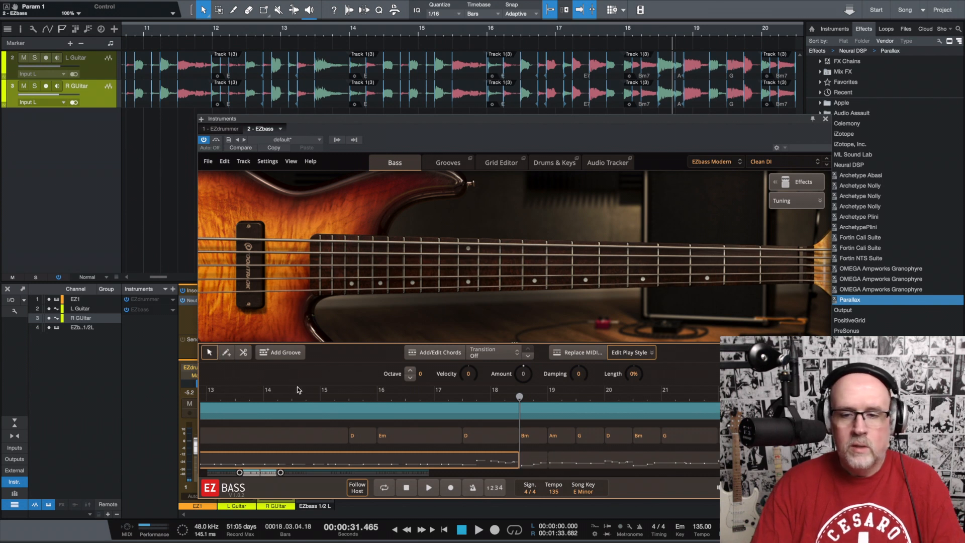
click(525, 465)
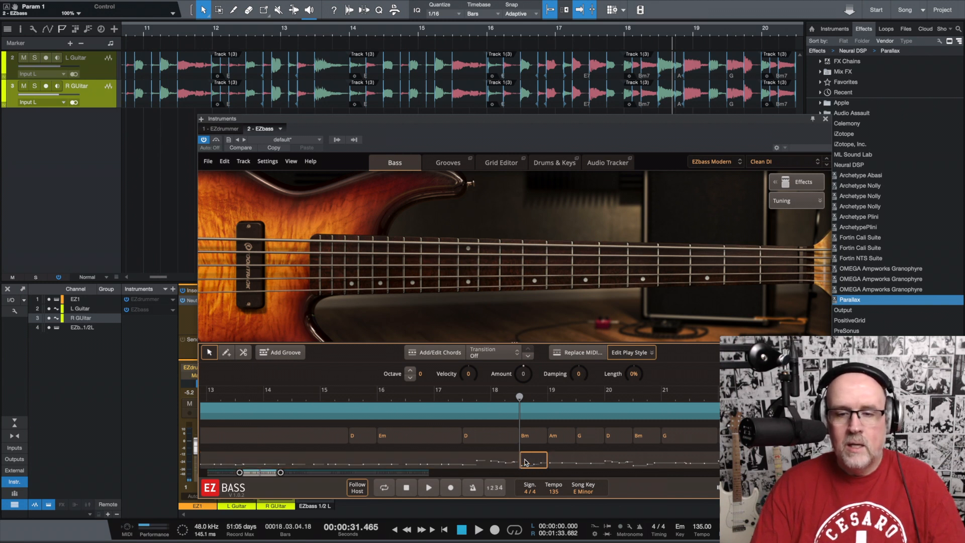
click(411, 371)
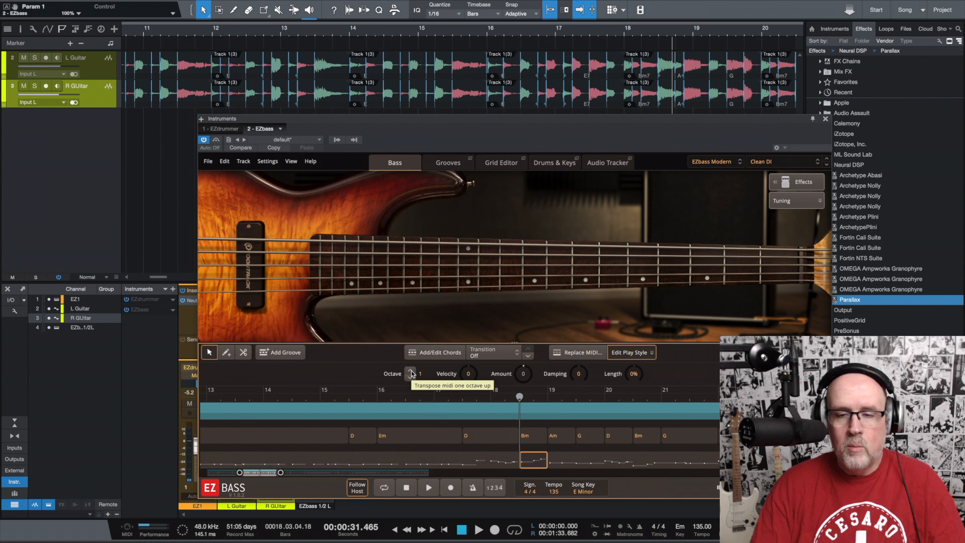
drag(520, 397, 466, 398)
key(space)
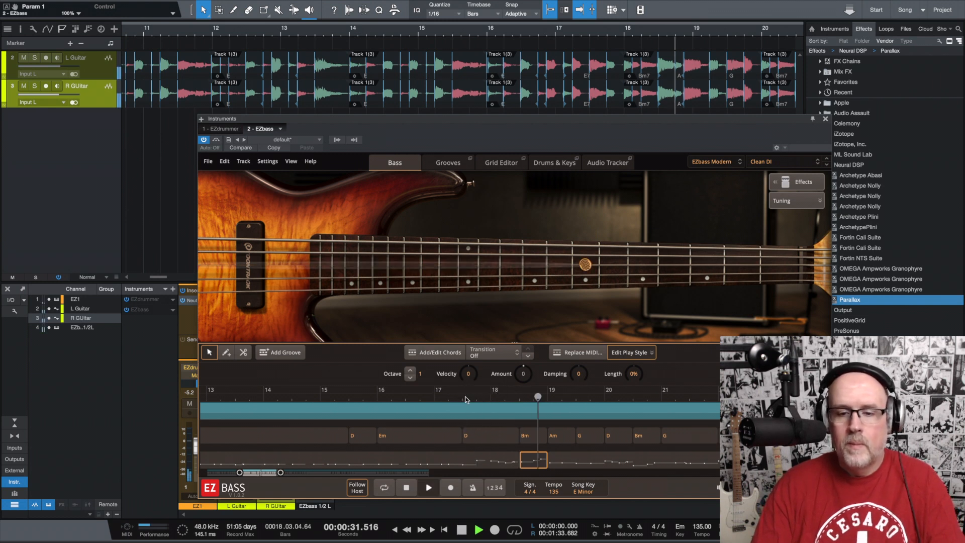
key(space)
- Play the bass line from just before bar 17 to check the notes through the split section
drag(557, 402, 425, 404)
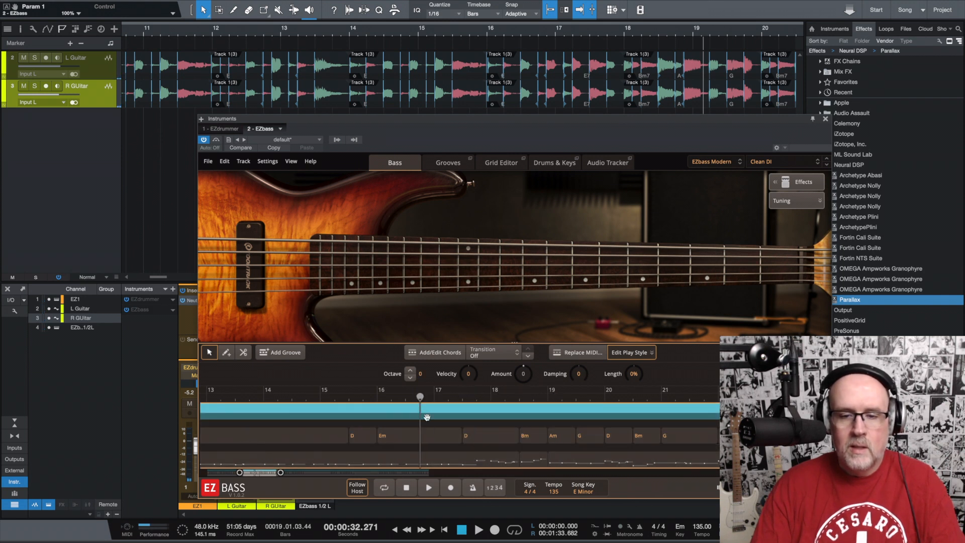
click(429, 488)
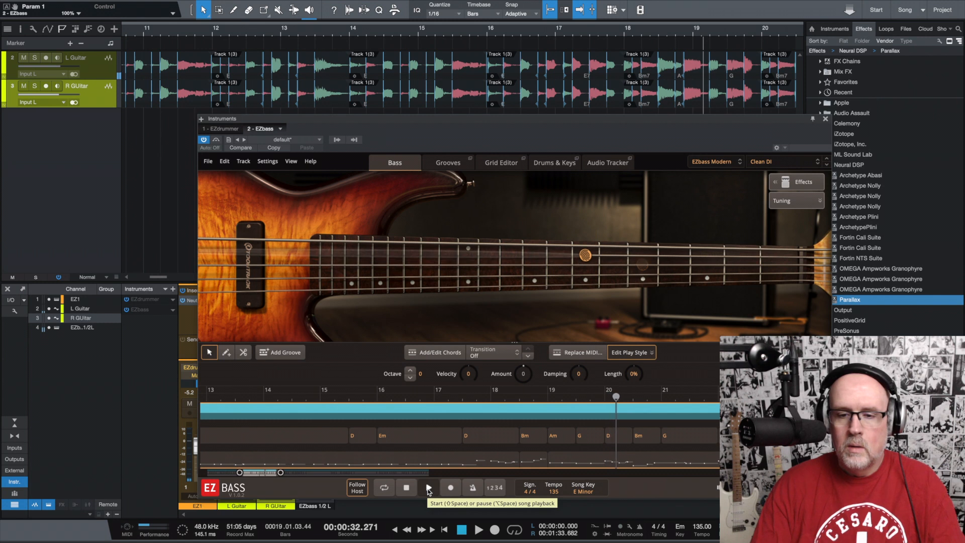
click(428, 487)
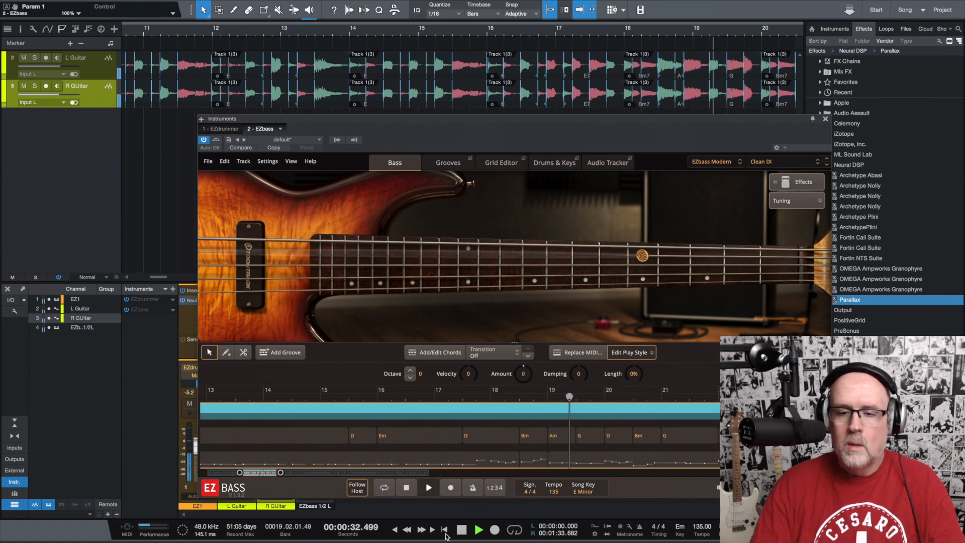
- Split the Bm section again at beat 4 of bar 18 and select its second half
drag(569, 399, 538, 401)
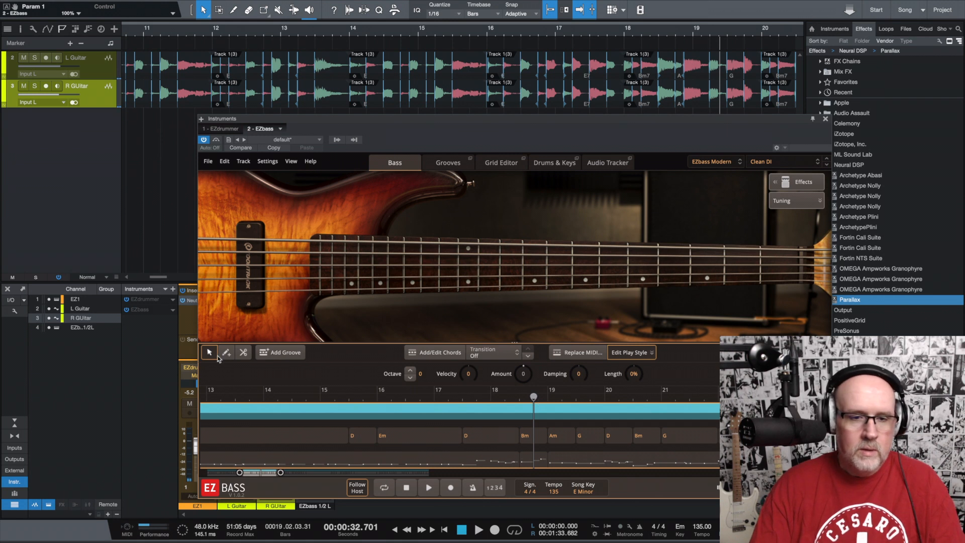
click(243, 354)
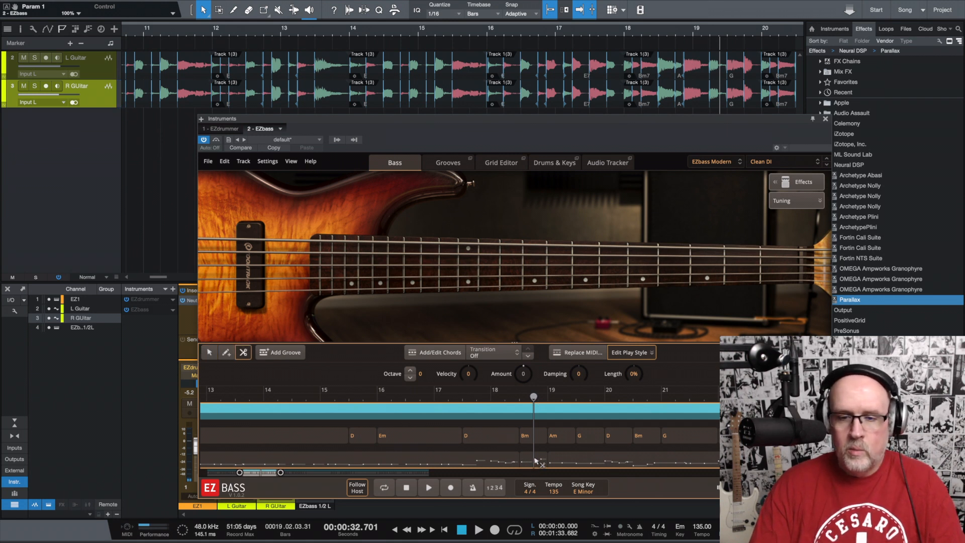
click(210, 354)
click(543, 461)
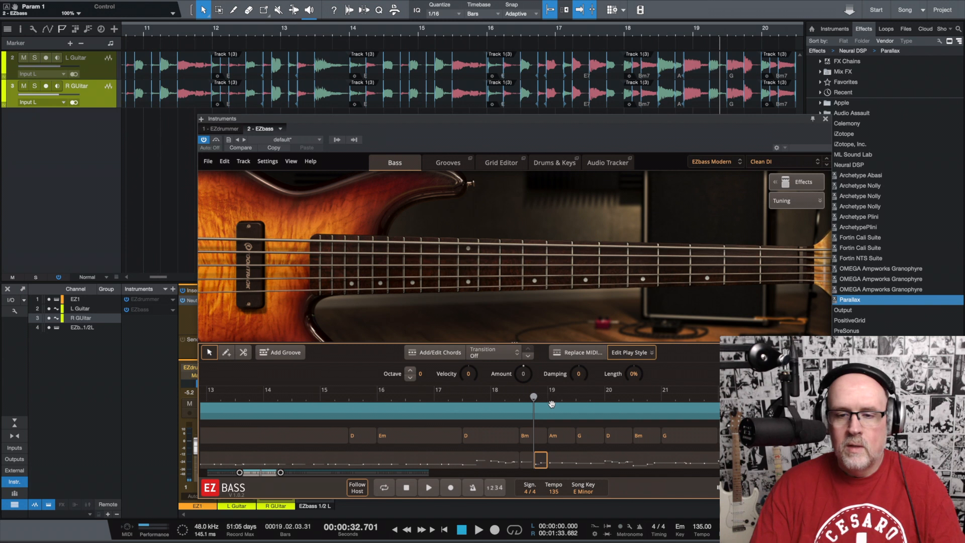
- Play the bass line on its own from bar 16 to check the passage around the splits
drag(535, 397, 434, 397)
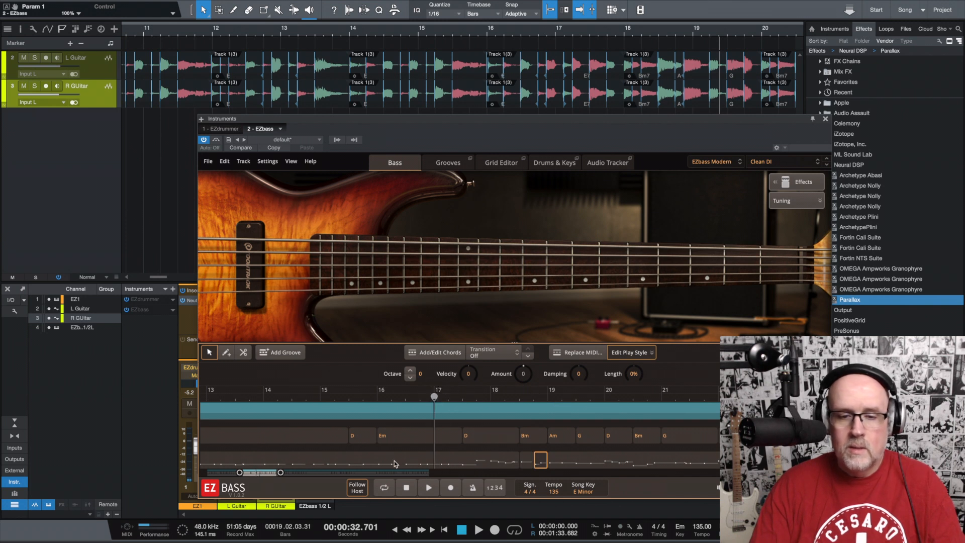
click(410, 404)
mouse_move(383, 402)
mouse_down()
mouse_move(439, 401)
mouse_move(382, 401)
mouse_up()
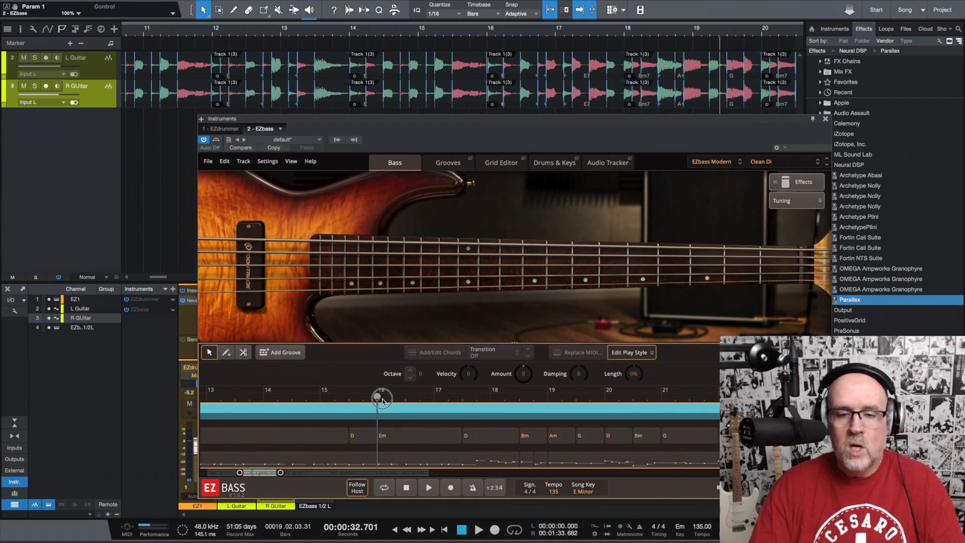
click(428, 488)
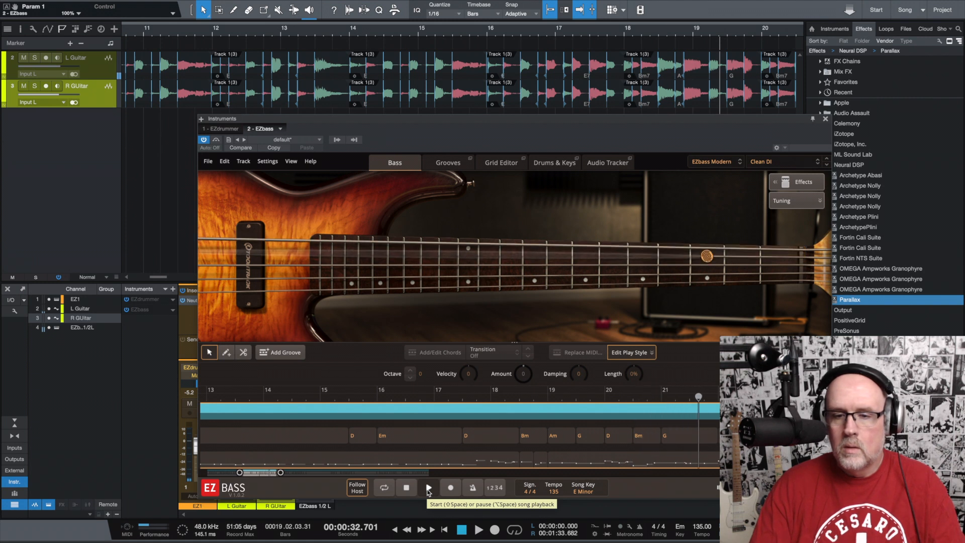
click(429, 488)
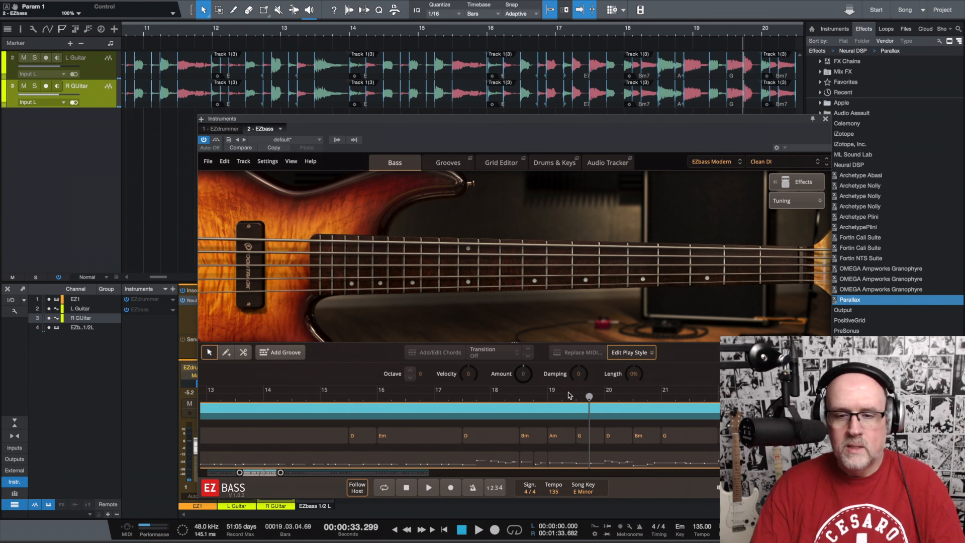
- Move the song's playback position to bar 16 and listen to the bass together with the drums and guitars
drag(590, 397, 468, 399)
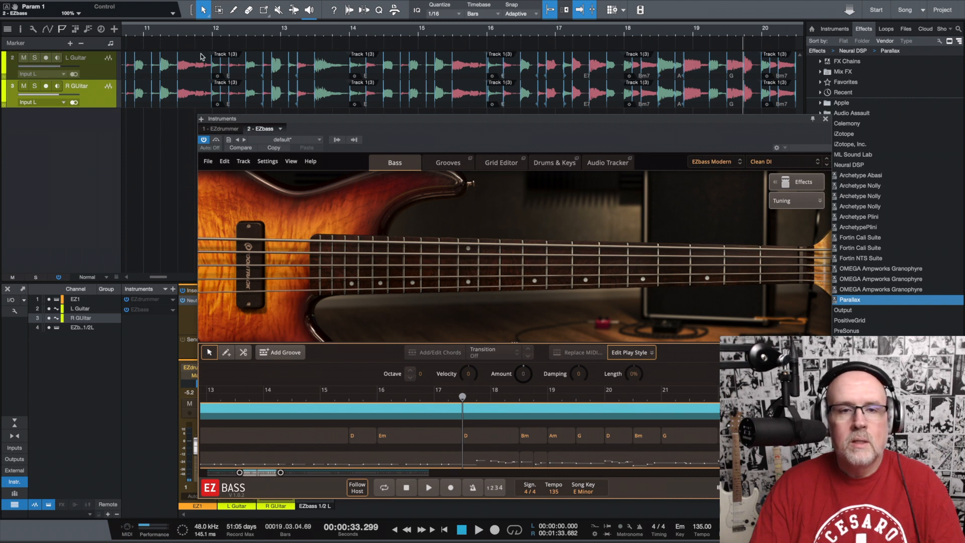
click(486, 39)
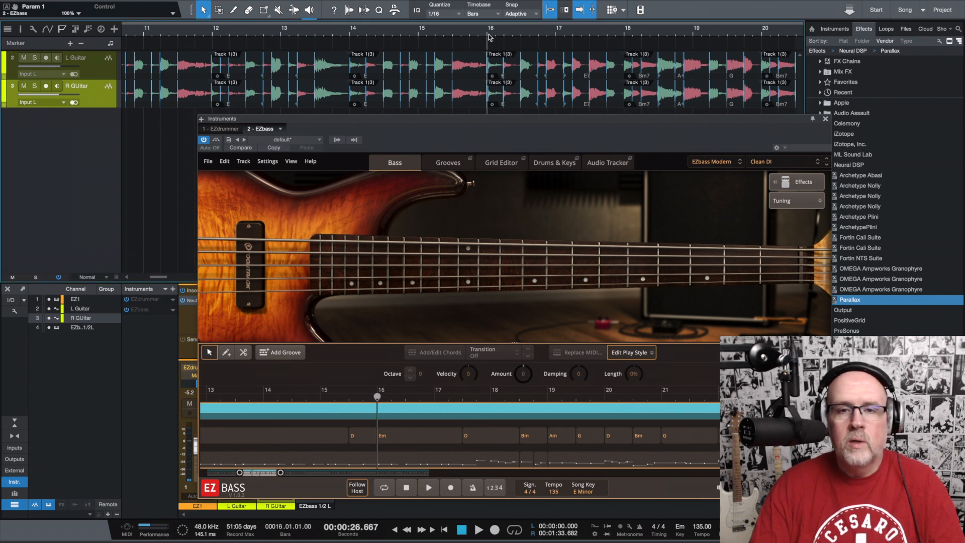
click(567, 41)
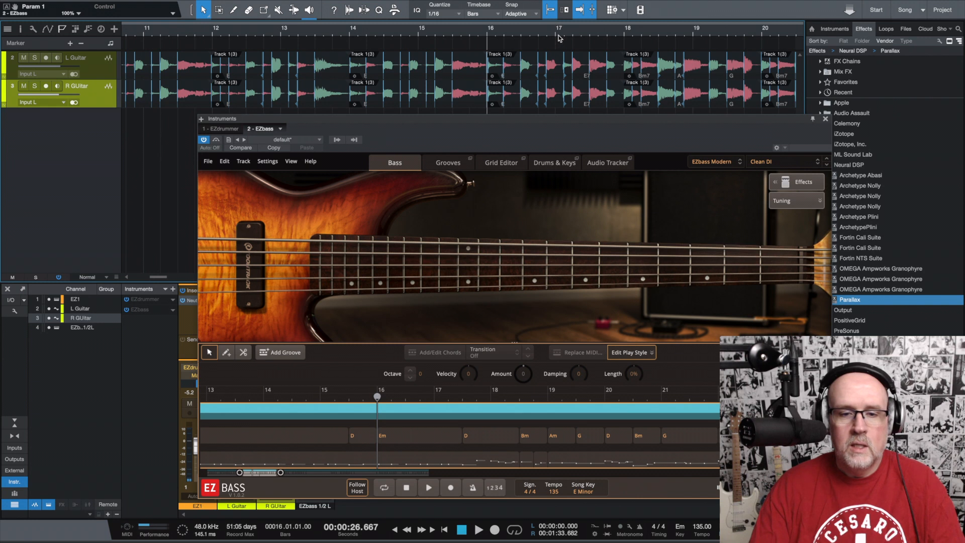
click(420, 37)
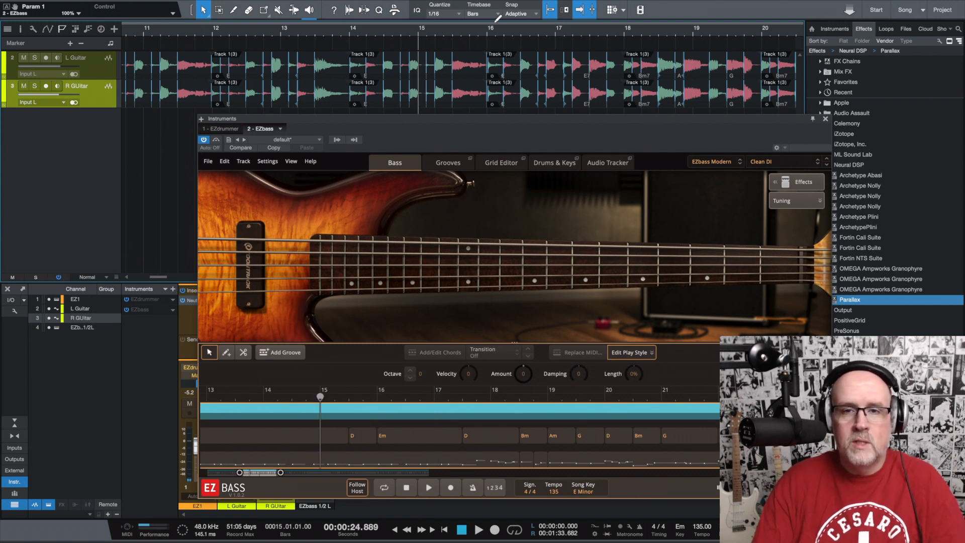
click(487, 39)
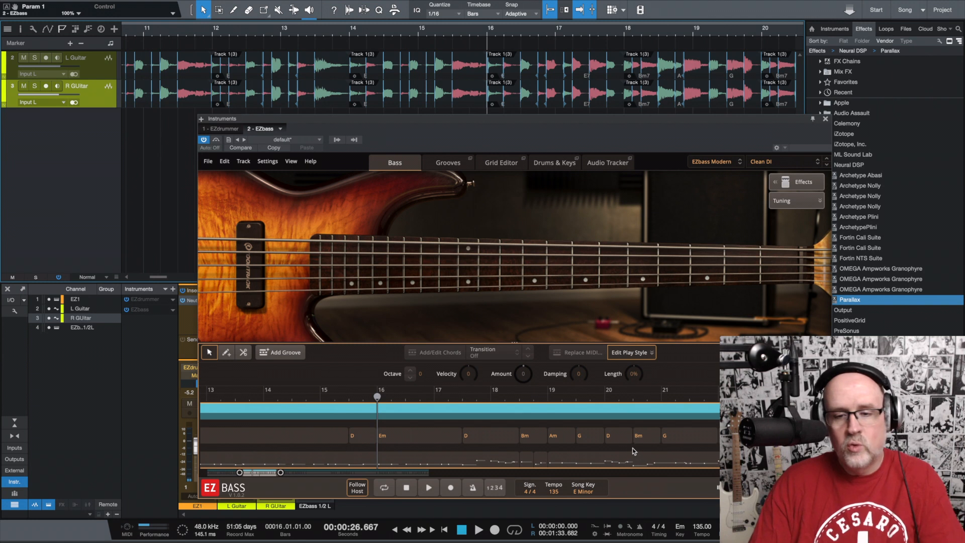
click(479, 530)
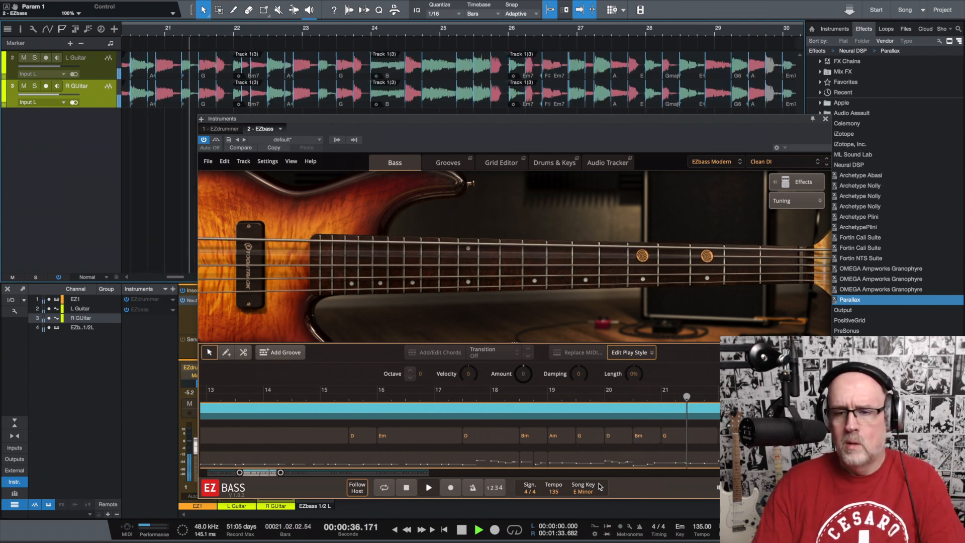
key(space)
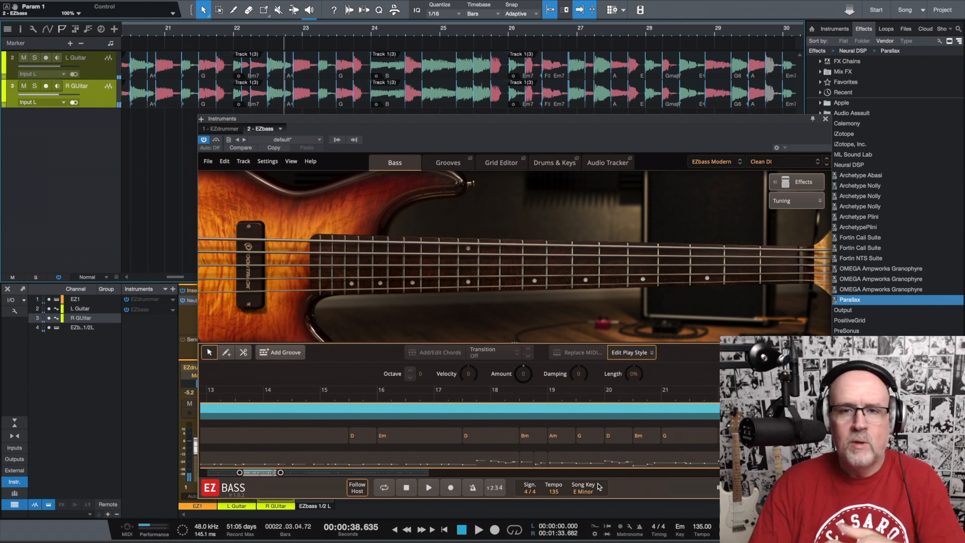